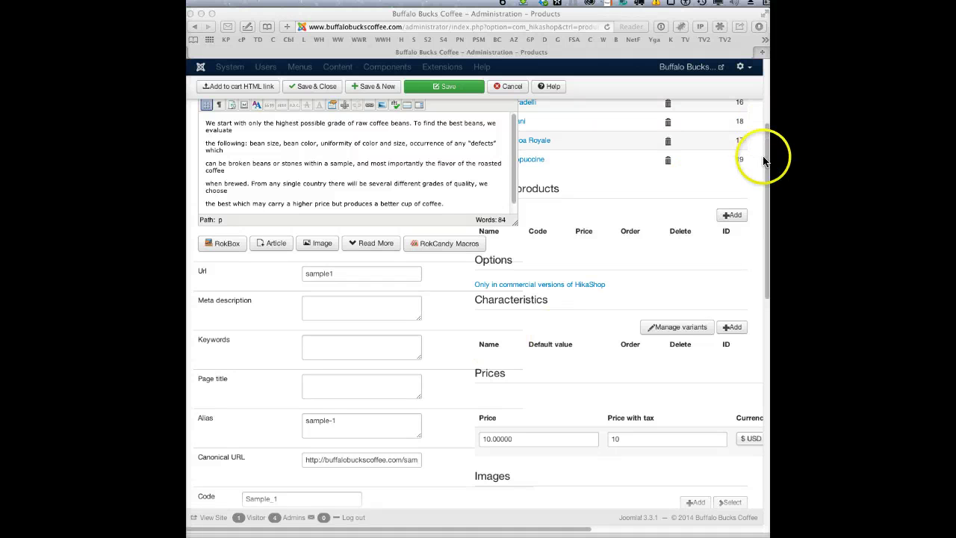
- Switch the Sample 1 description to raw HTML source view and scroll down to Characteristics
click(768, 151)
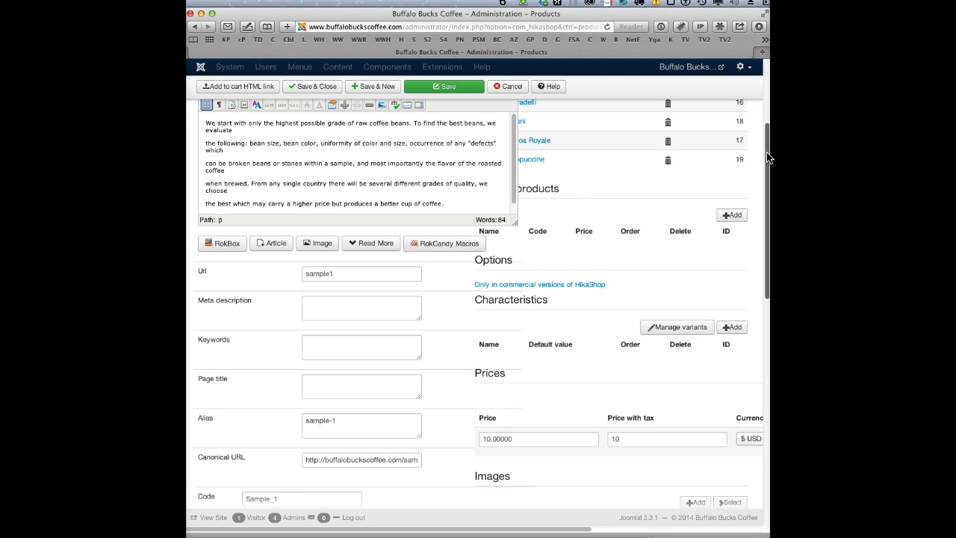
drag(768, 155, 767, 107)
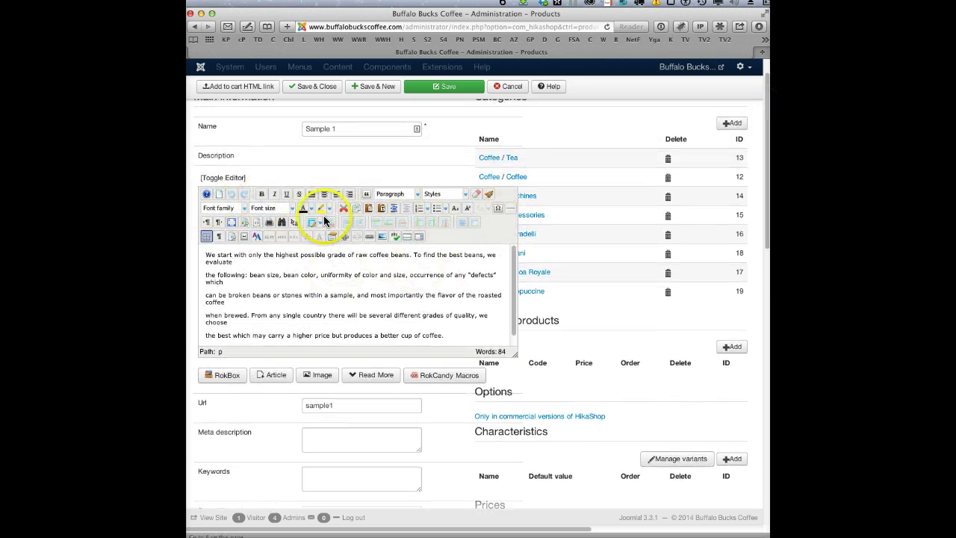
click(233, 180)
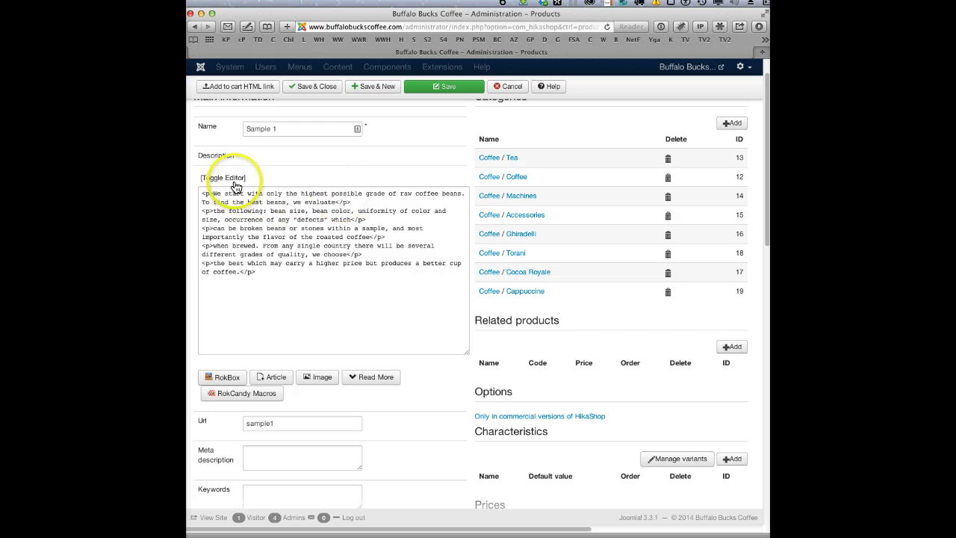
click(237, 180)
click(237, 181)
drag(766, 187, 762, 257)
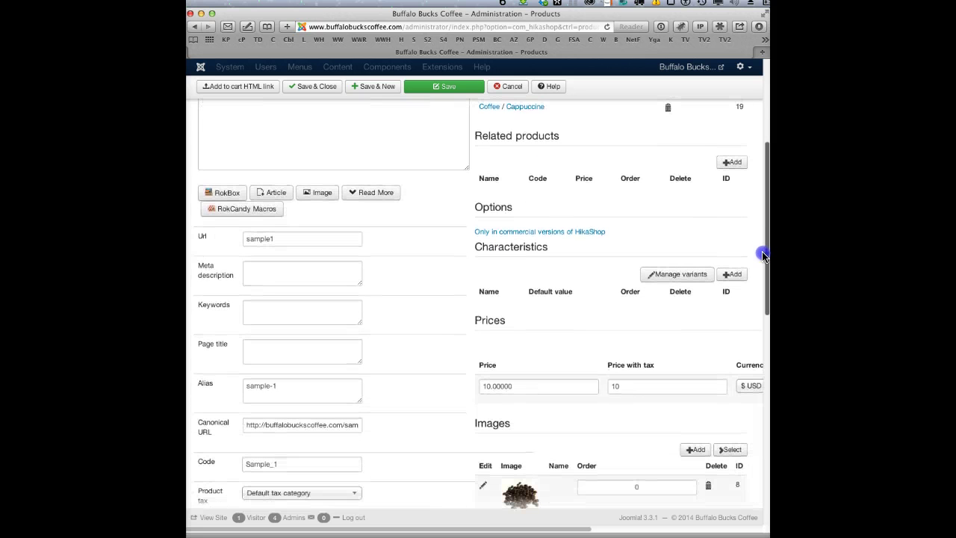
- Add the Weight and Type characteristics to Sample 1, defaulting to 16 oz and Ground
click(732, 276)
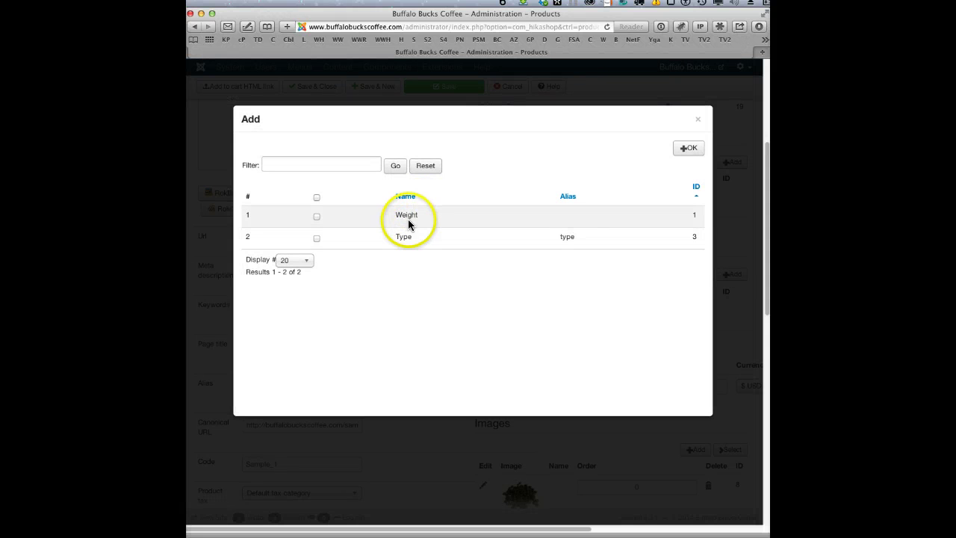
click(317, 217)
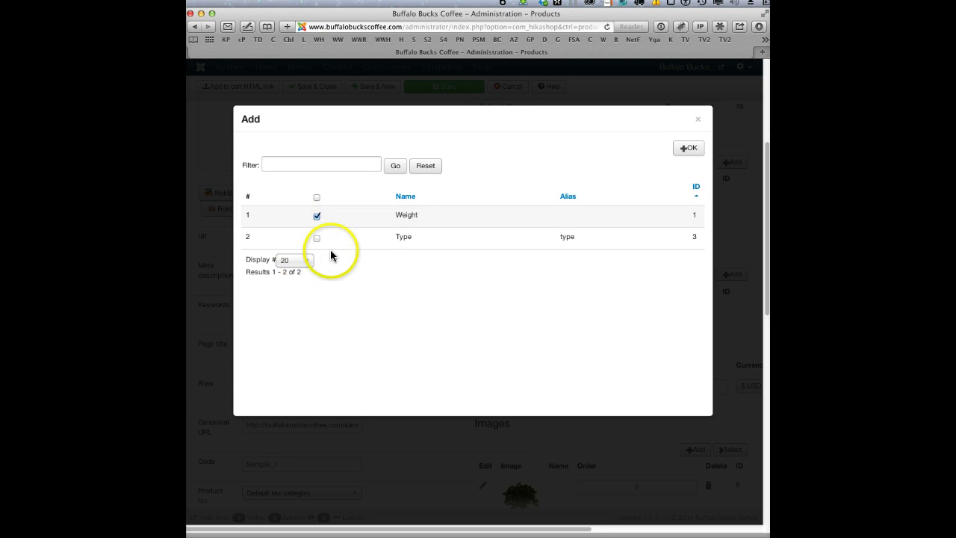
click(316, 239)
click(686, 149)
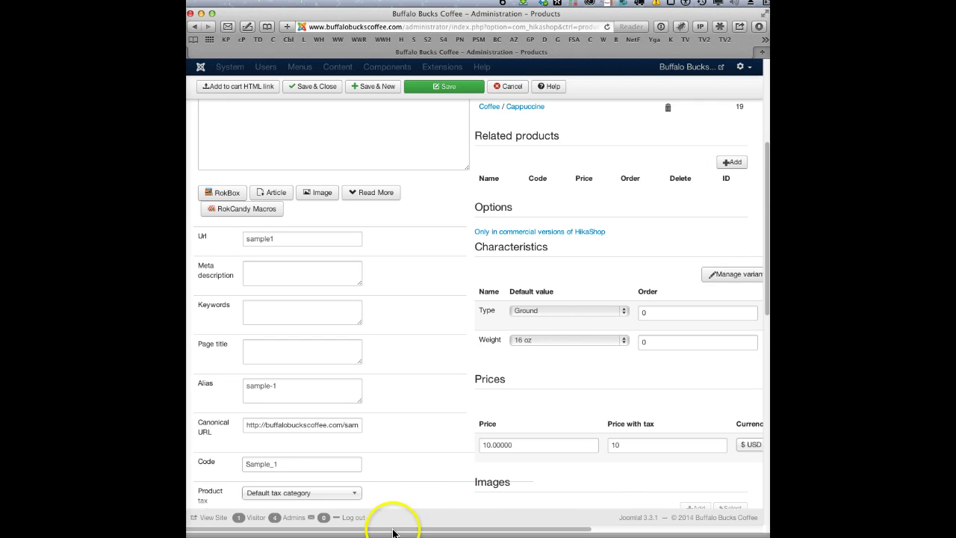
- Select the site's domain name in the address bar to reach the Sample 1 storefront page
drag(458, 533, 511, 533)
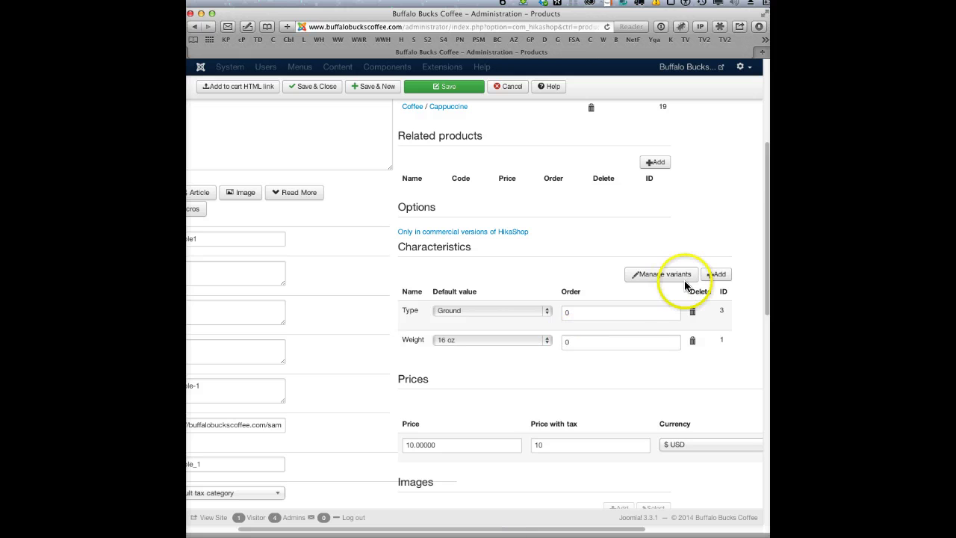
click(368, 21)
double_click(368, 24)
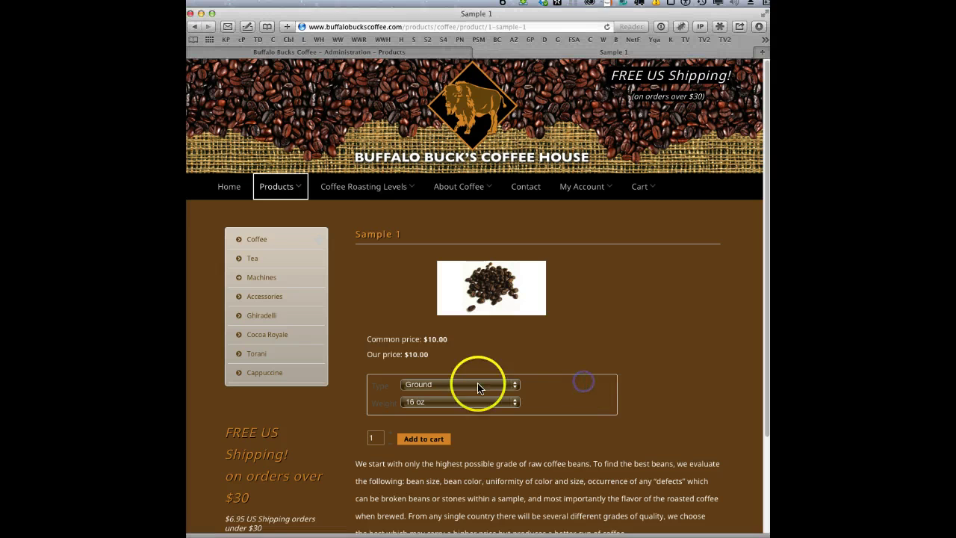
- On the storefront, pick Whole Beans as Type and 8 oz as Weight for Sample 1
click(478, 386)
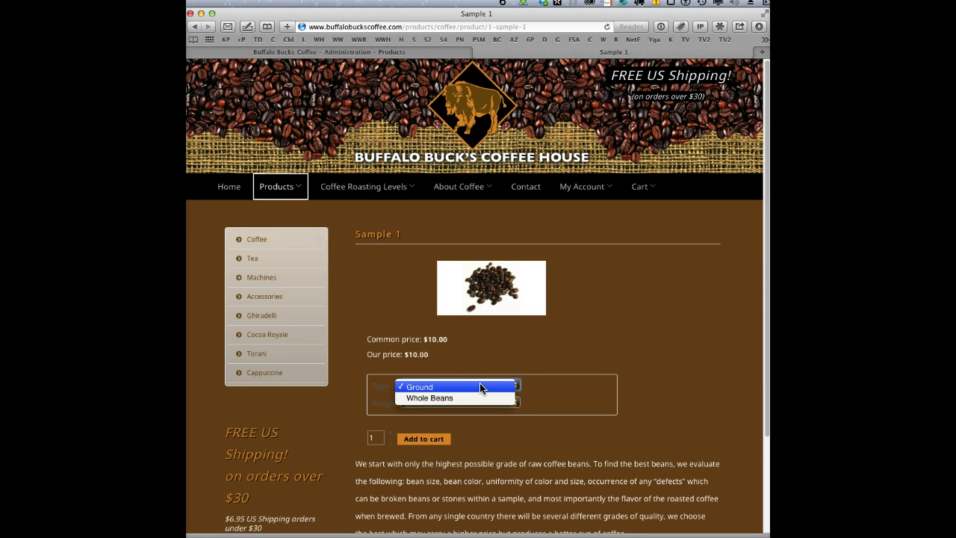
click(482, 398)
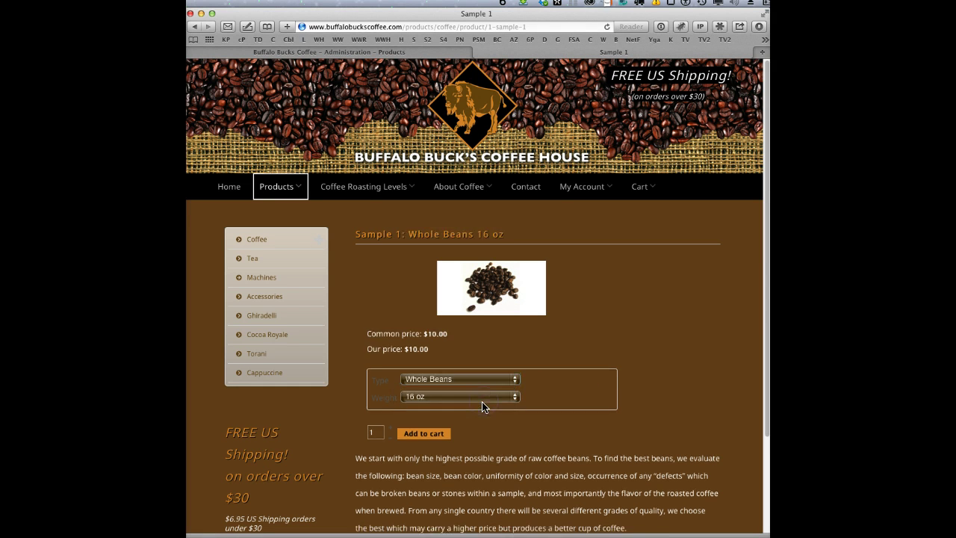
click(481, 399)
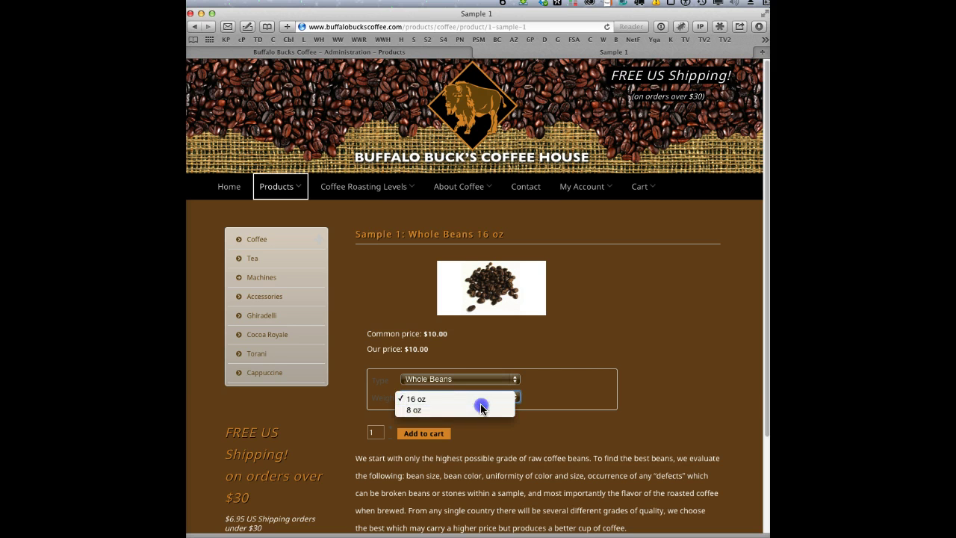
click(482, 409)
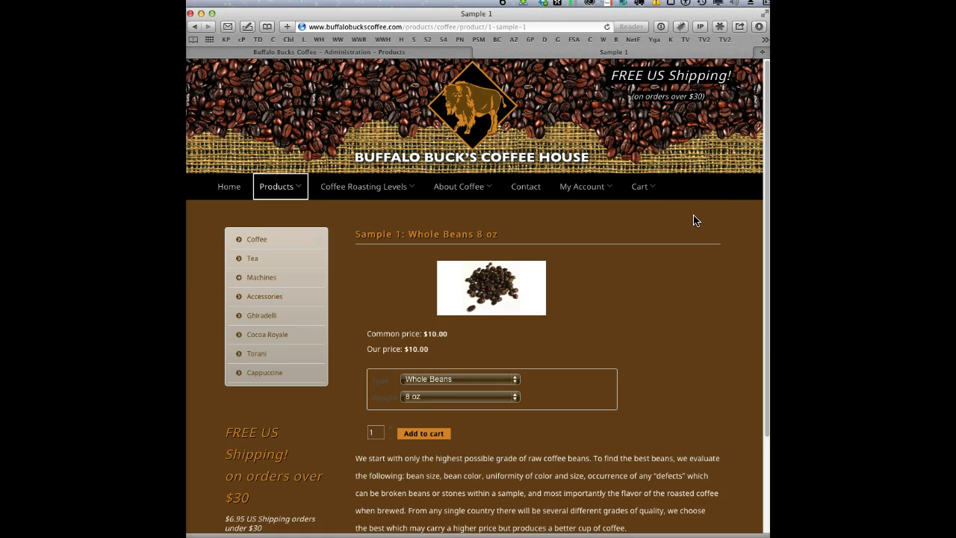
click(379, 383)
- Back in the admin editor, save Sample 1 and try opening its variants list
click(414, 52)
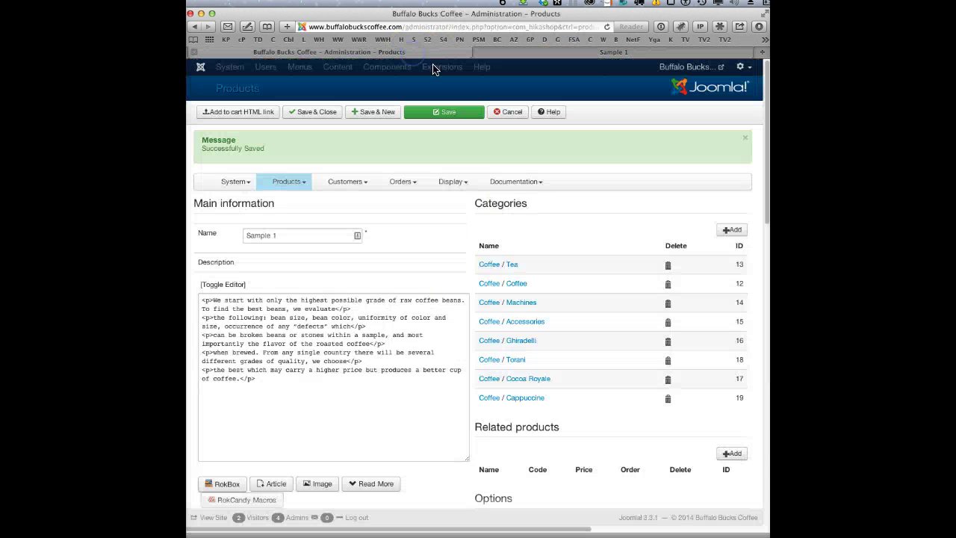
drag(765, 204, 763, 297)
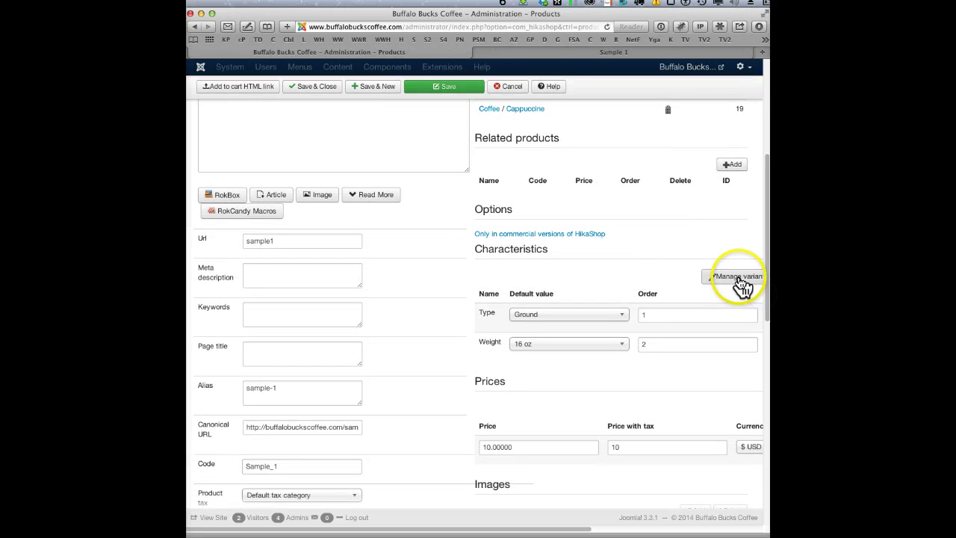
click(739, 279)
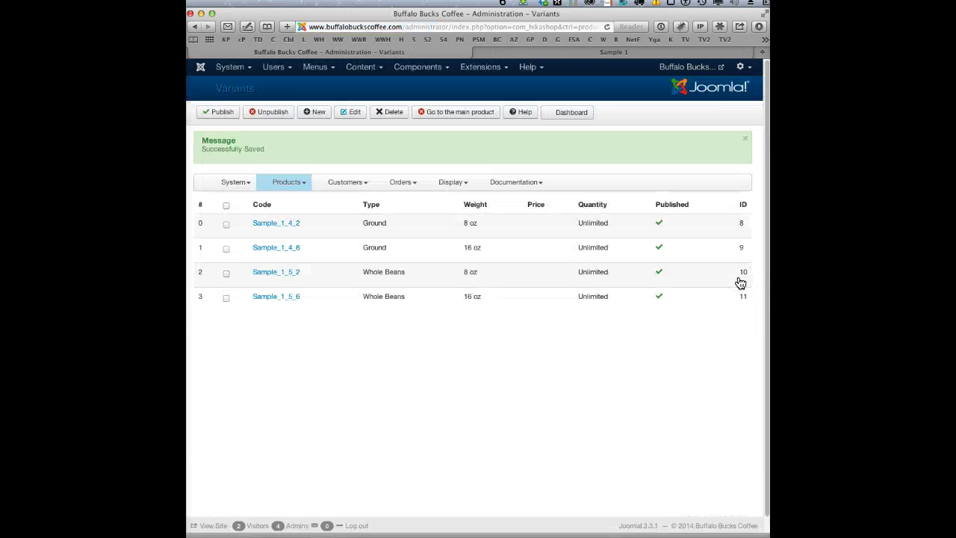
click(361, 144)
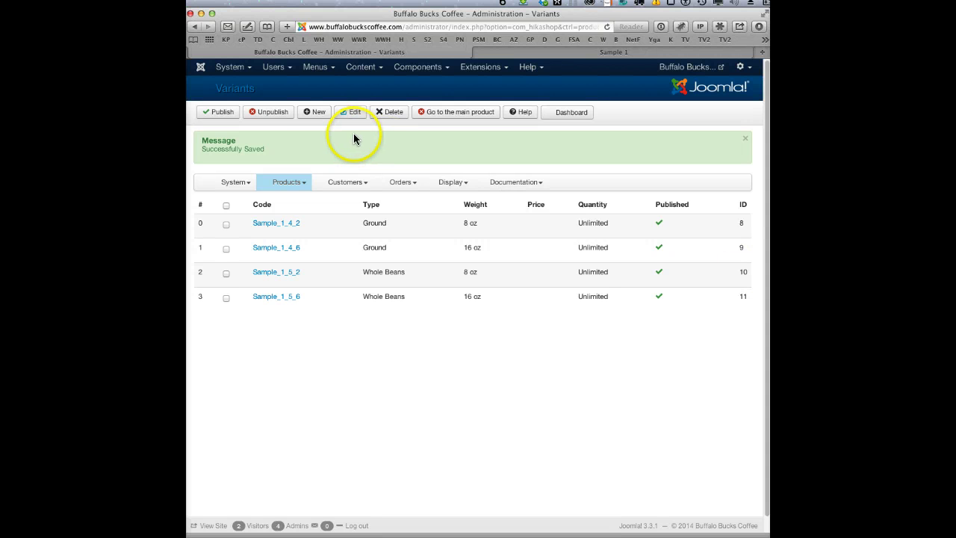
- Reload the product form and reopen Manage variants to list the Ground/Whole Beans 8 oz and 16 oz variants
click(202, 35)
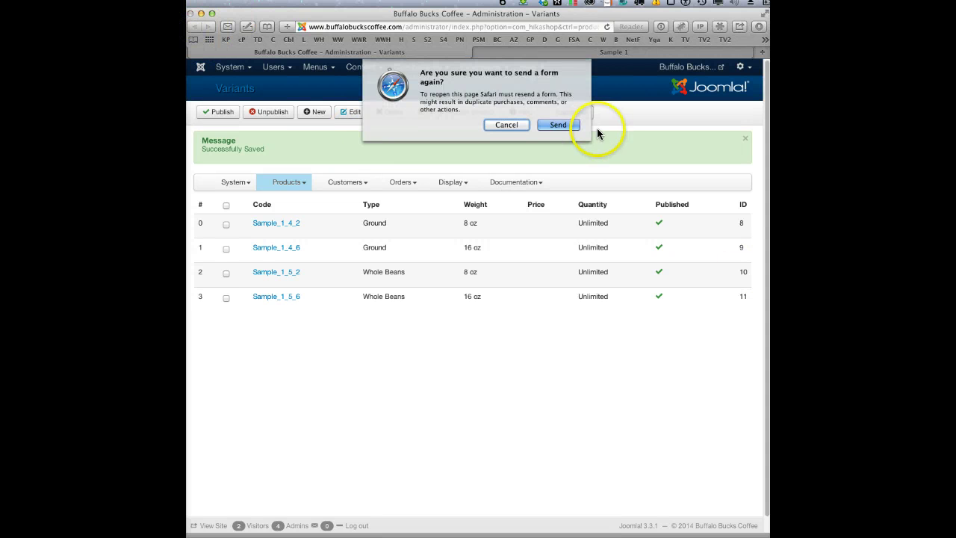
click(558, 123)
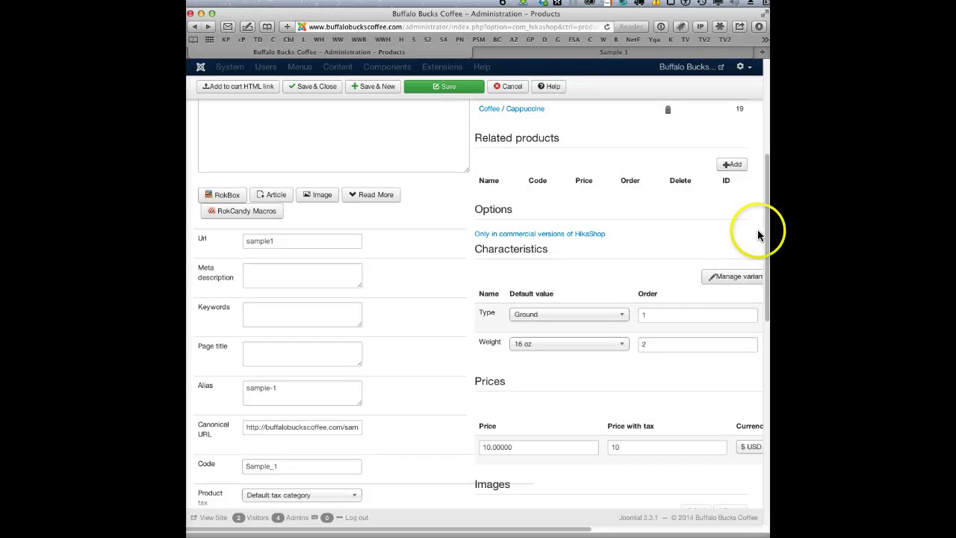
mouse_move(762, 231)
mouse_down()
mouse_move(762, 307)
mouse_move(762, 247)
mouse_up()
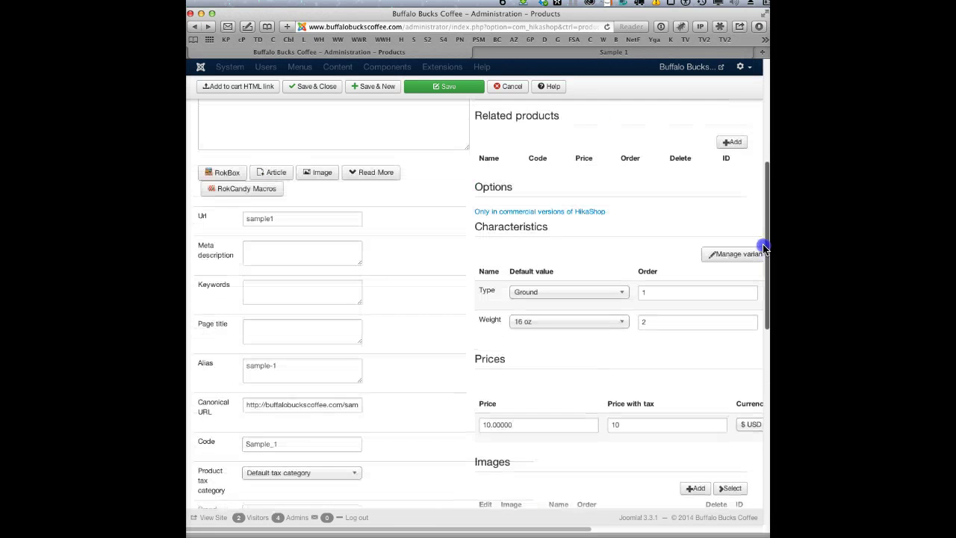
click(731, 263)
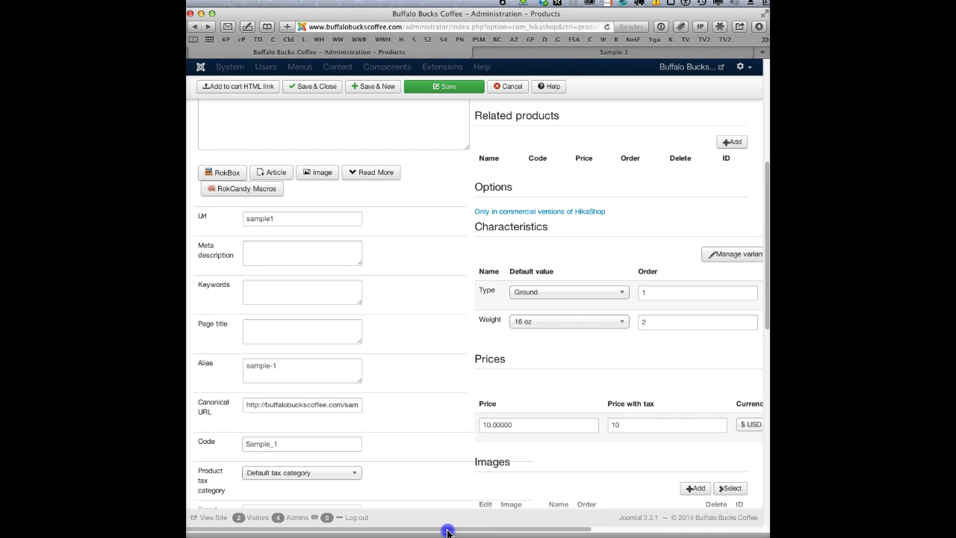
drag(447, 531, 503, 530)
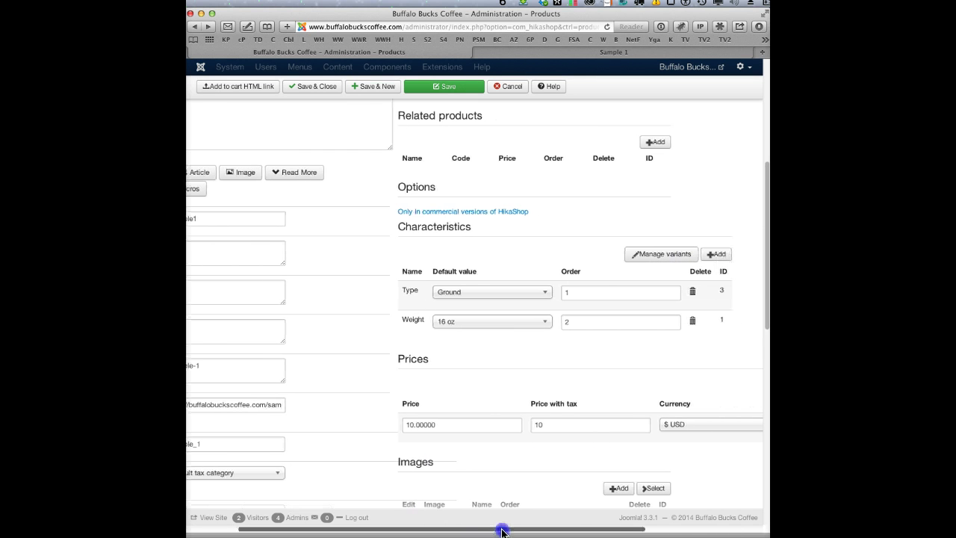
click(662, 254)
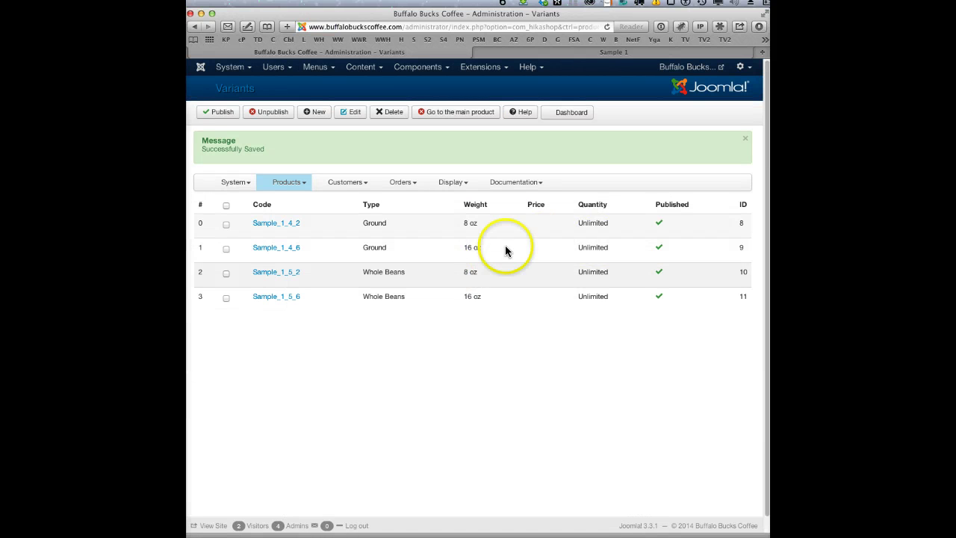
- Dismiss the no-selection alert and open Products > Characteristics from the HikaShop dashboard
click(354, 114)
click(438, 197)
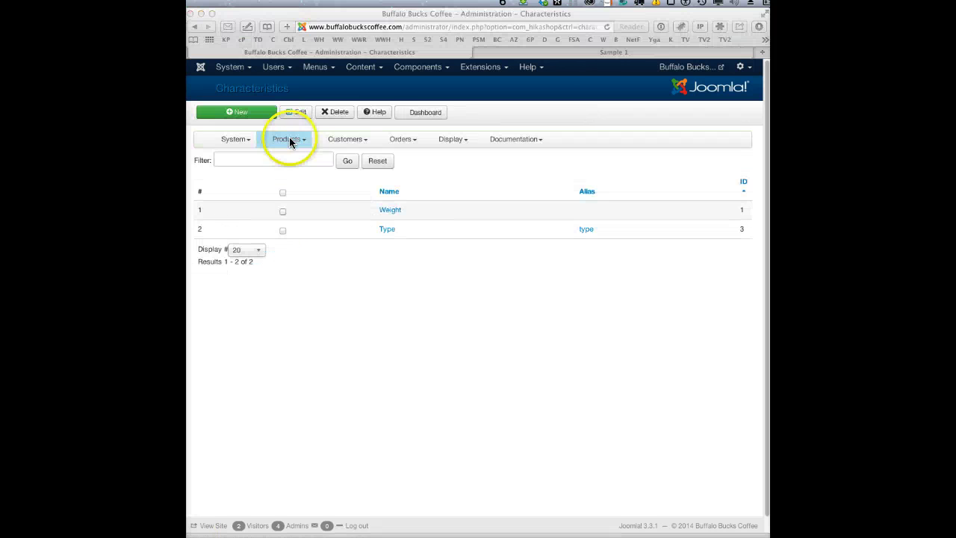
click(266, 91)
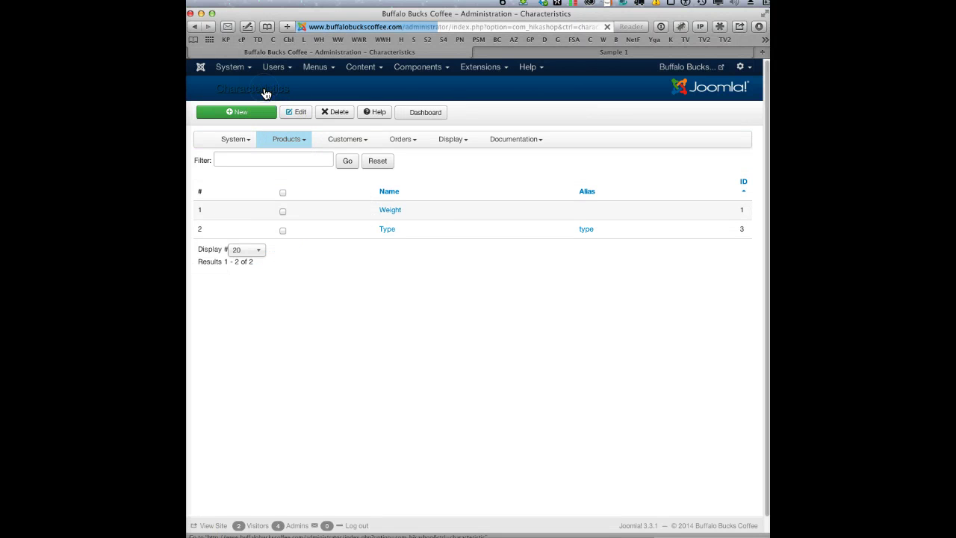
click(427, 113)
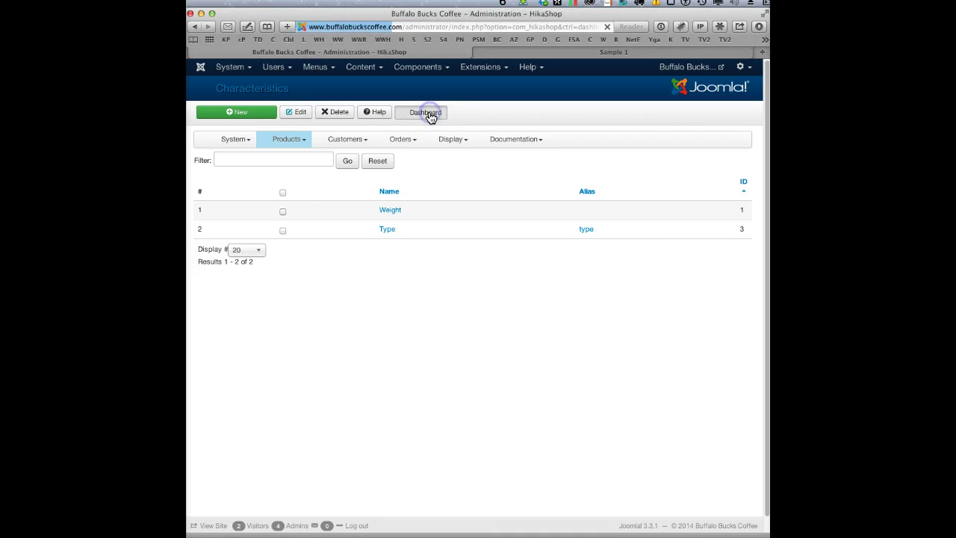
click(293, 139)
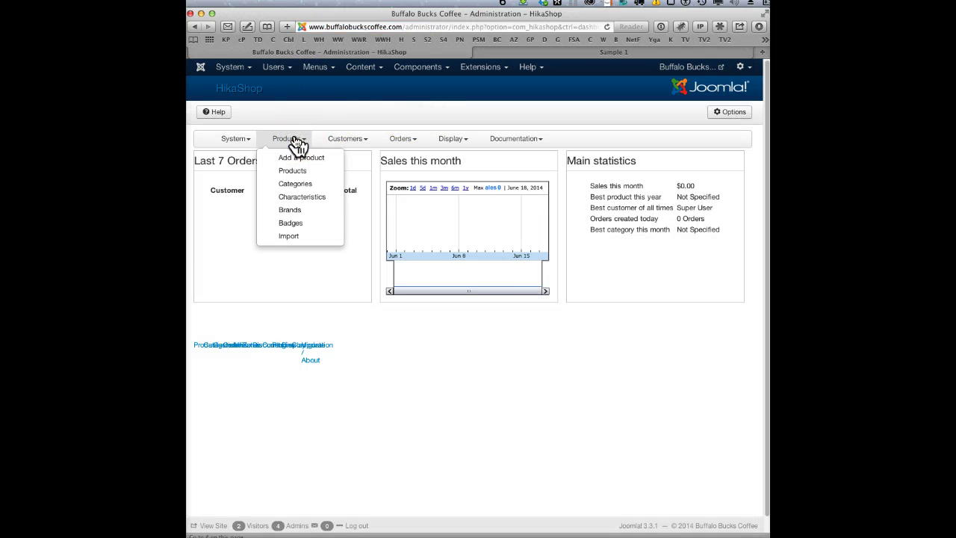
click(302, 198)
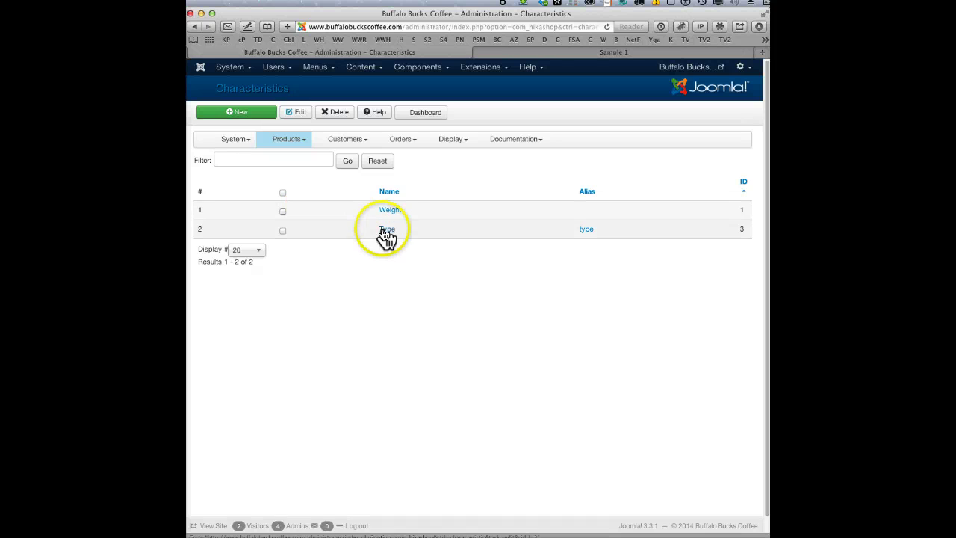
- Open Weight, add a new value named 32 oz, and save the characteristic
click(391, 211)
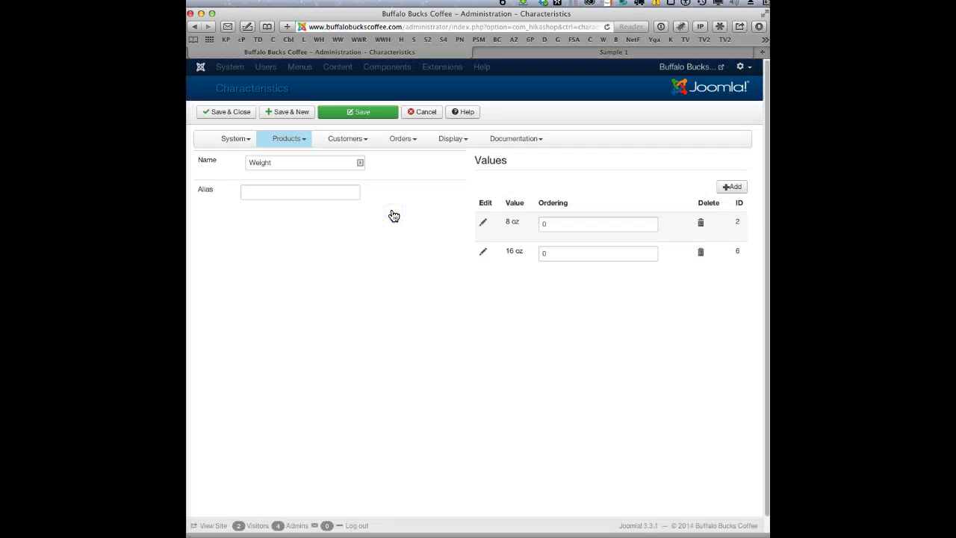
click(731, 189)
click(377, 168)
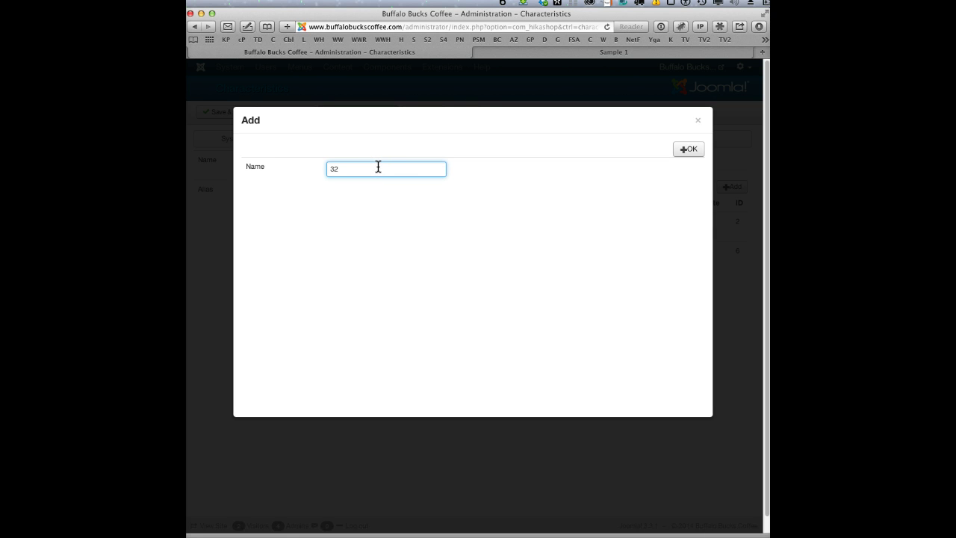
click(691, 150)
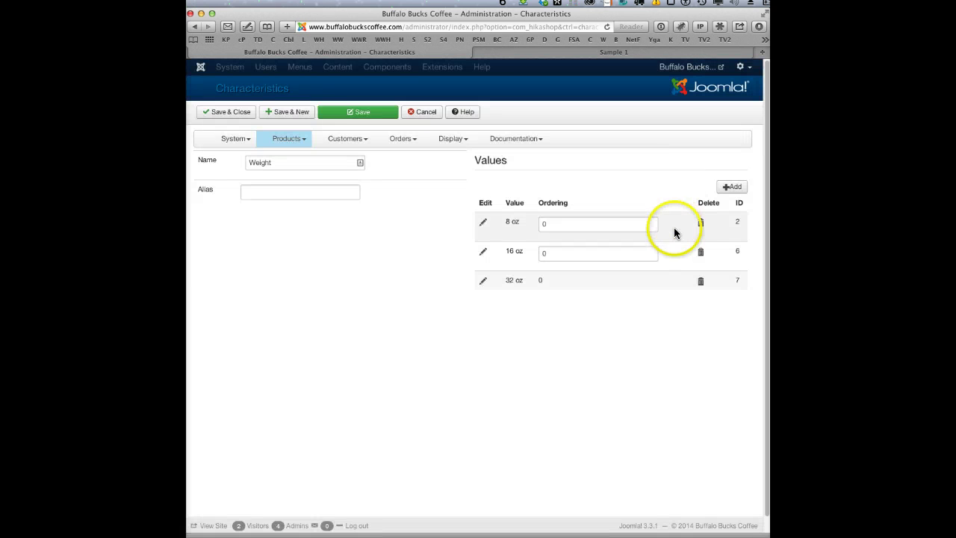
click(361, 115)
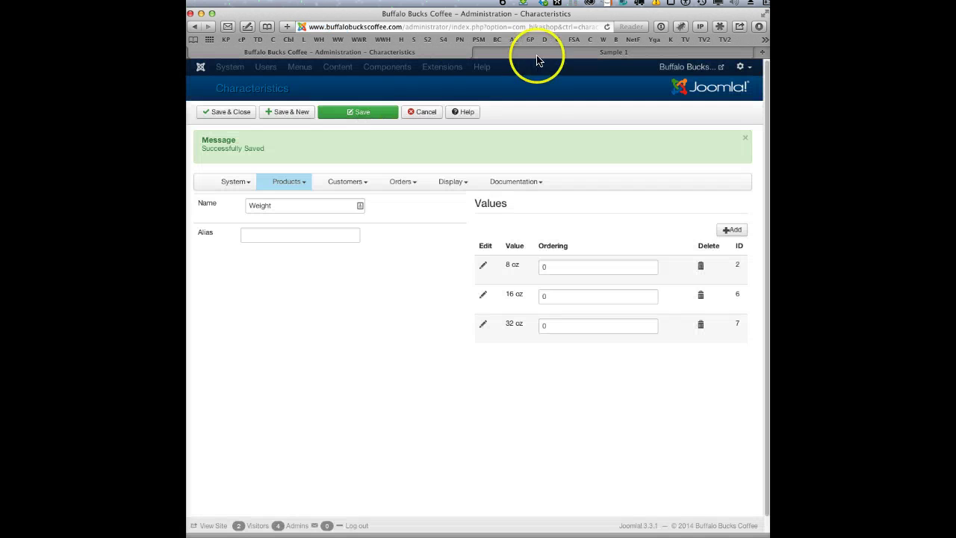
- Reload the Sample 1 storefront page and confirm Weight still lists only 8 oz and 16 oz
click(542, 53)
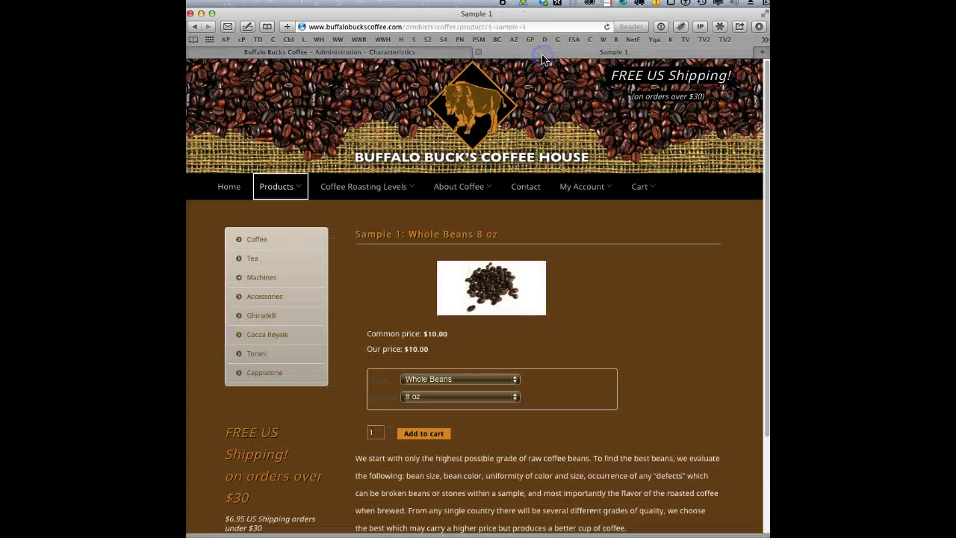
click(606, 27)
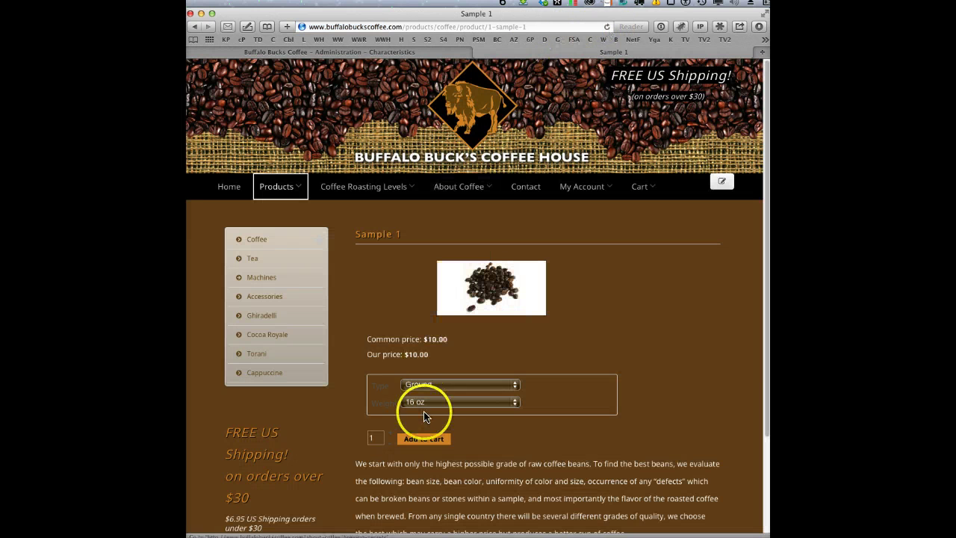
click(427, 406)
click(597, 342)
click(464, 409)
click(465, 407)
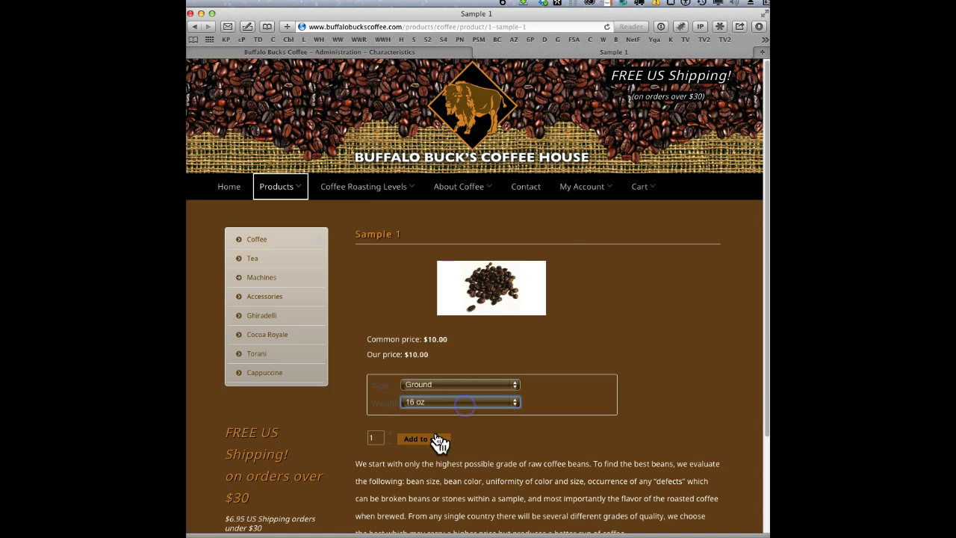
click(607, 28)
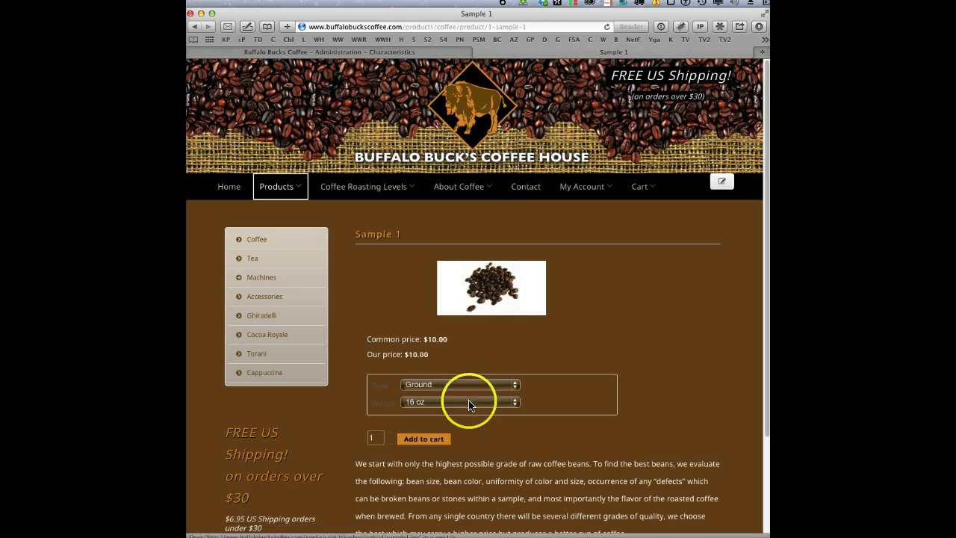
click(469, 404)
click(566, 391)
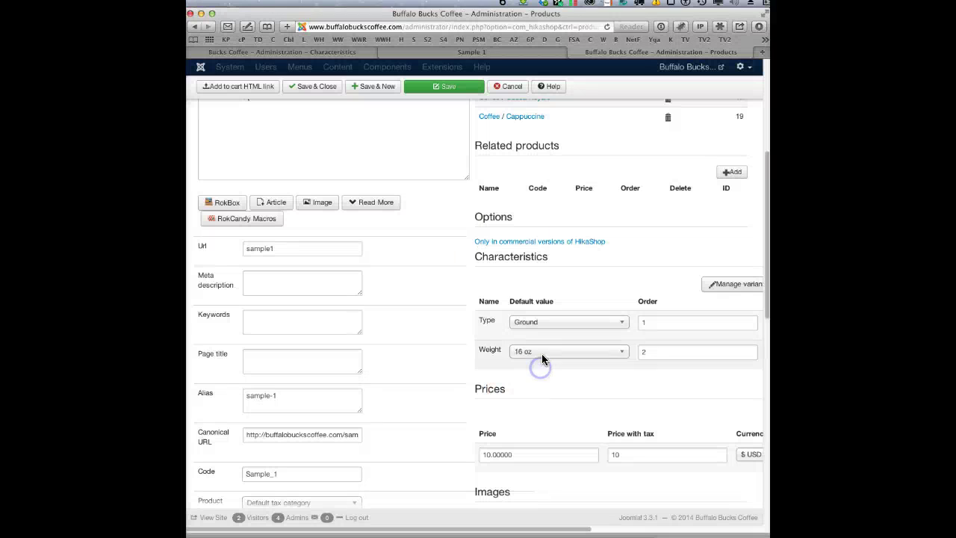
- Make 32 oz the default Weight for Sample 1
click(544, 354)
click(547, 395)
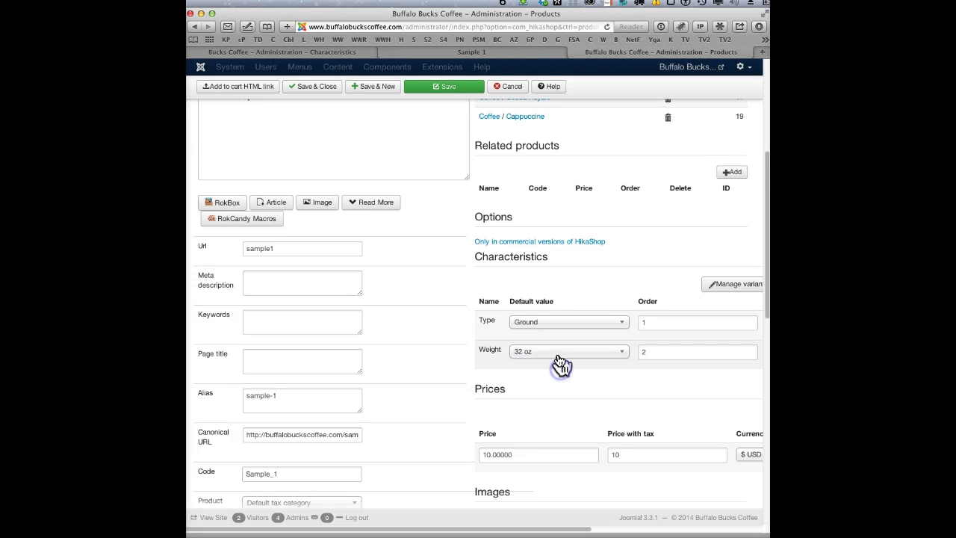
click(559, 357)
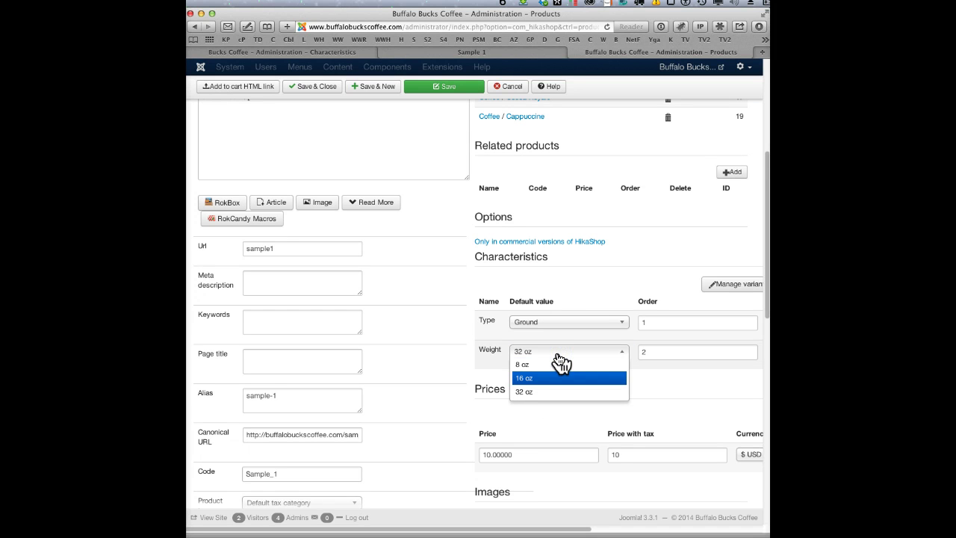
click(559, 357)
- Set the characteristic order to Type 2 and Weight 1
click(642, 317)
text(2)
click(639, 351)
text(1)
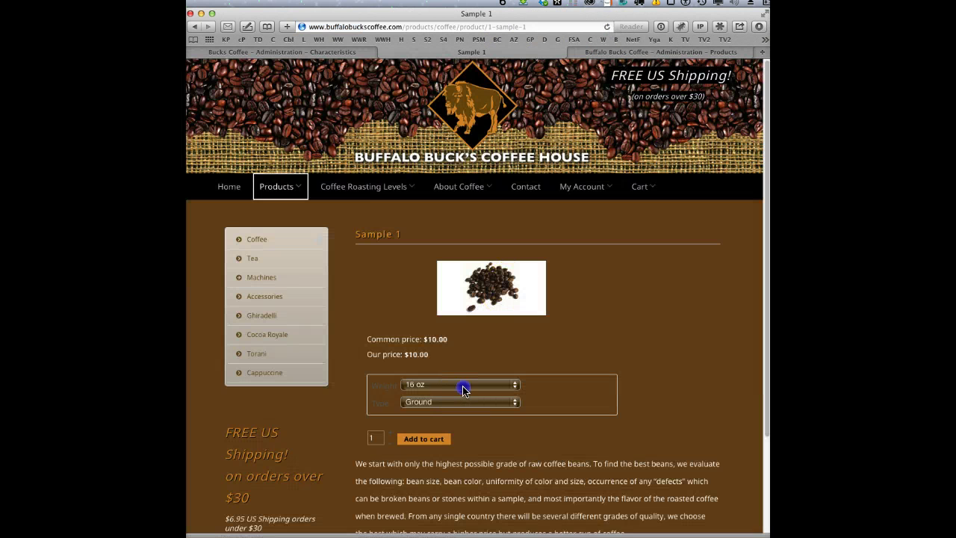
- On the storefront, confirm Weight now comes first and still offers only 8 oz and 16 oz
click(463, 390)
click(559, 366)
click(490, 388)
click(582, 381)
drag(763, 192, 751, 274)
scroll(751, 274, up, 3)
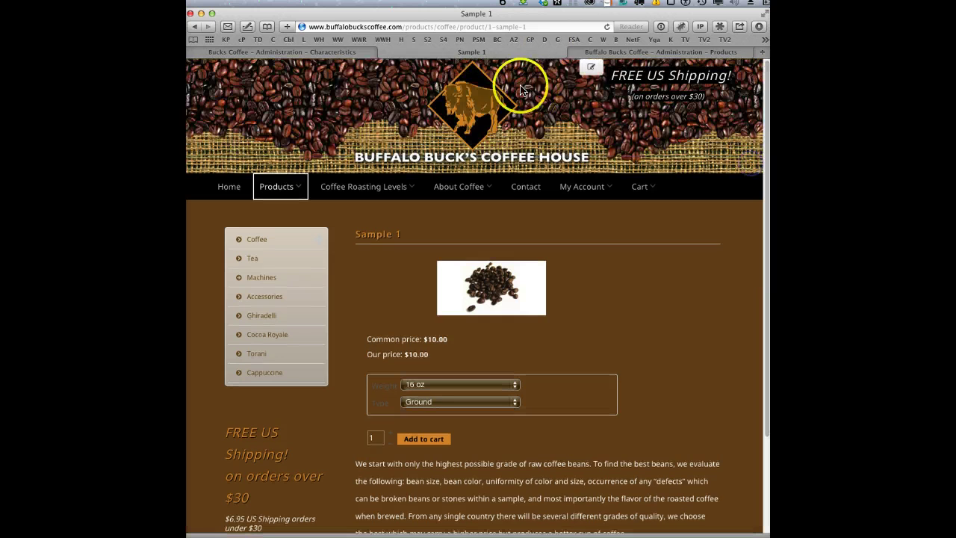
- Return to the Sample 1 product admin tab
click(609, 52)
click(510, 50)
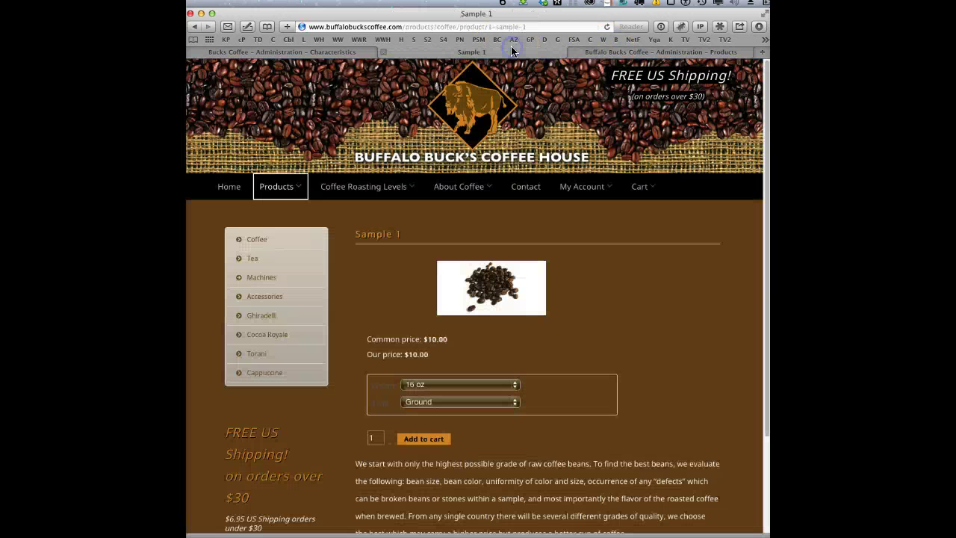
click(607, 52)
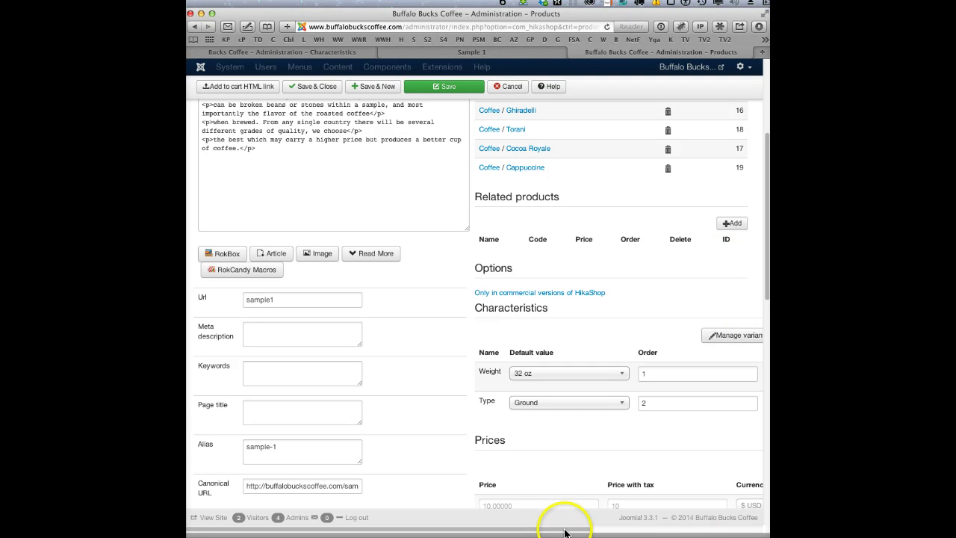
- Attach the chosen characteristics to the coffee product from the Characteristics picker
drag(566, 532, 621, 522)
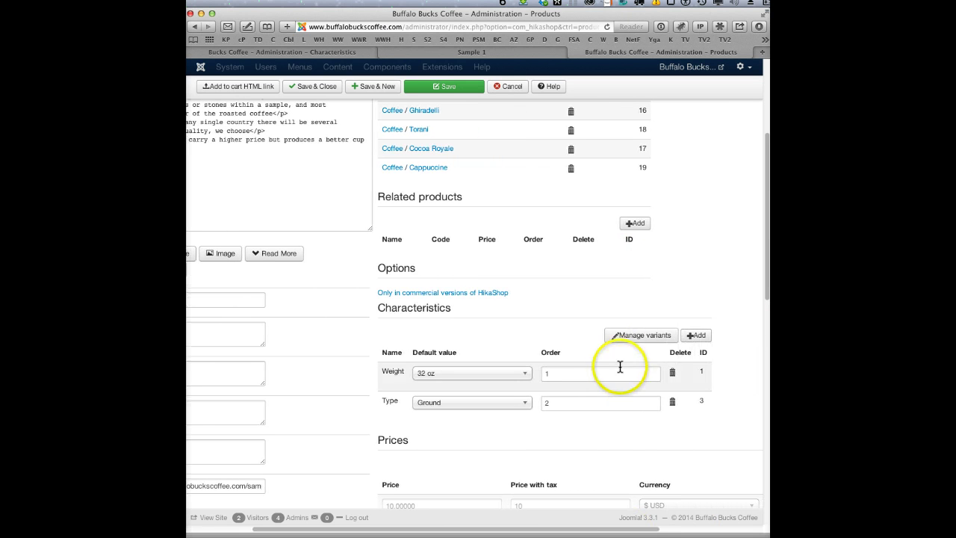
click(703, 339)
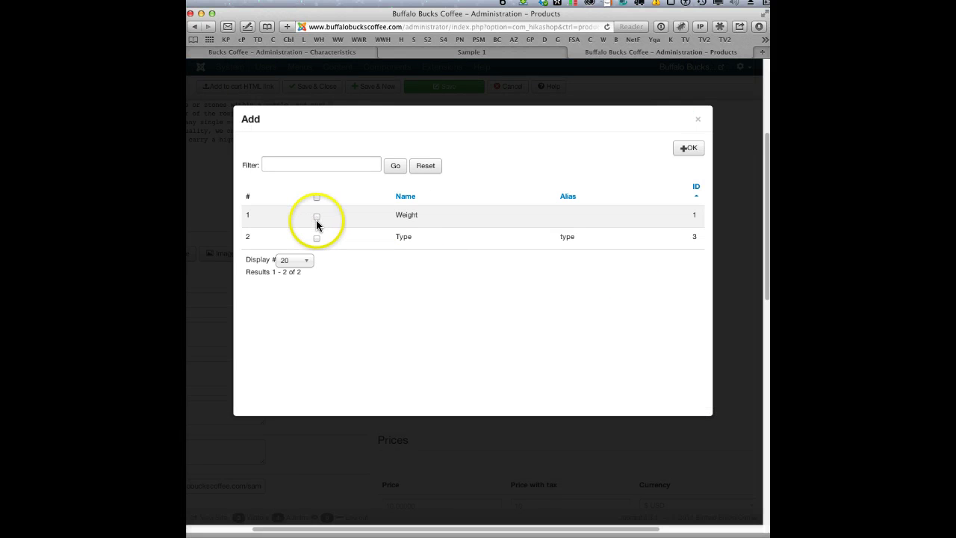
click(690, 146)
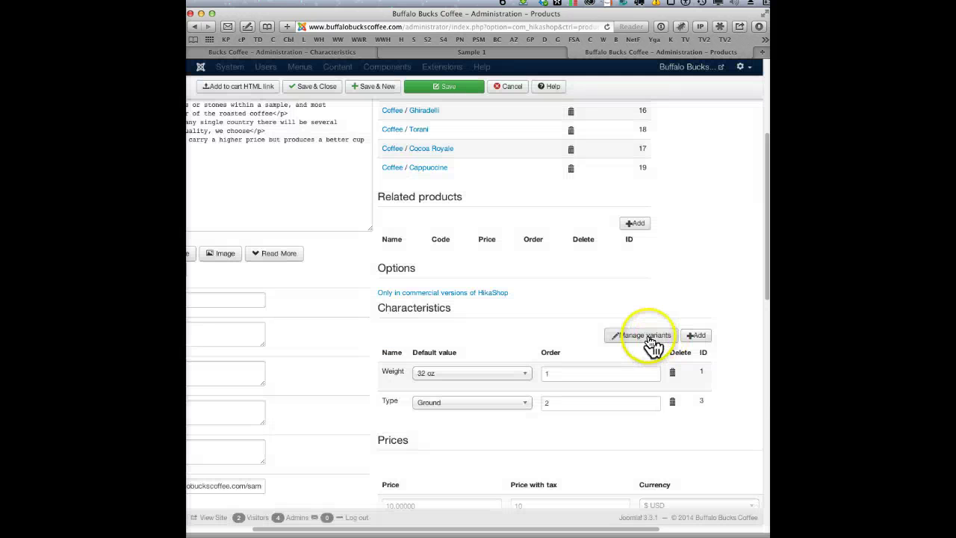
- Review the four 8 oz/16 oz, Ground/Whole Beans variants, then return to the HikaShop dashboard
click(650, 341)
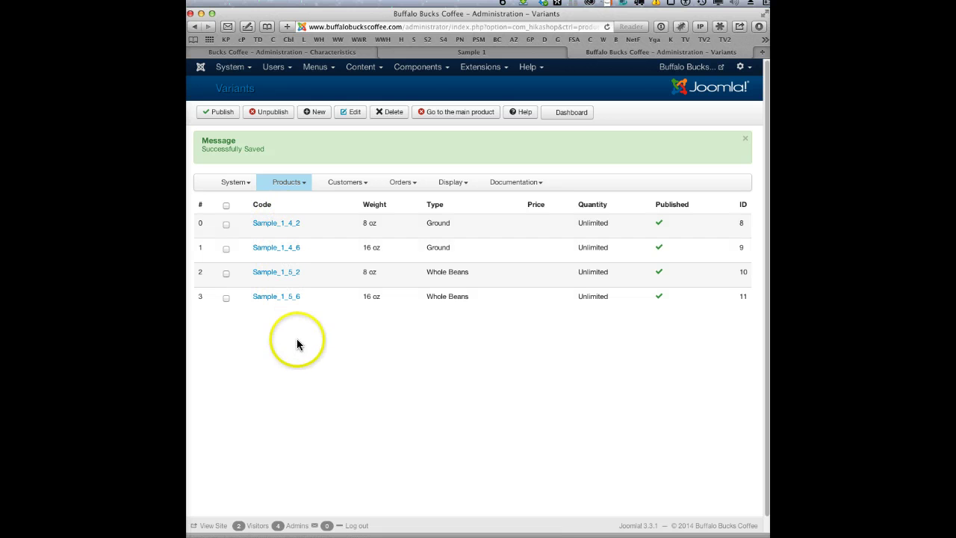
click(273, 224)
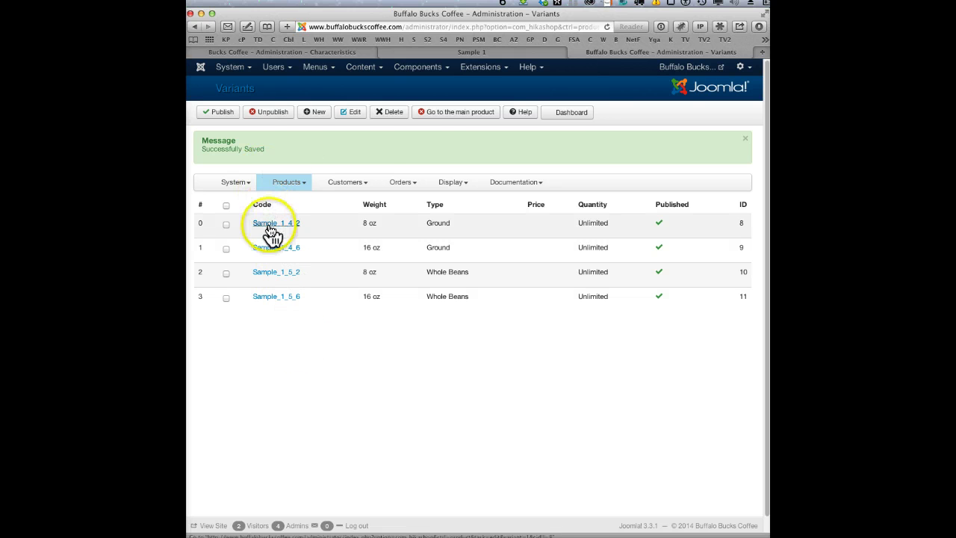
click(573, 115)
- Start a new characteristic from Products > Characteristics
click(286, 139)
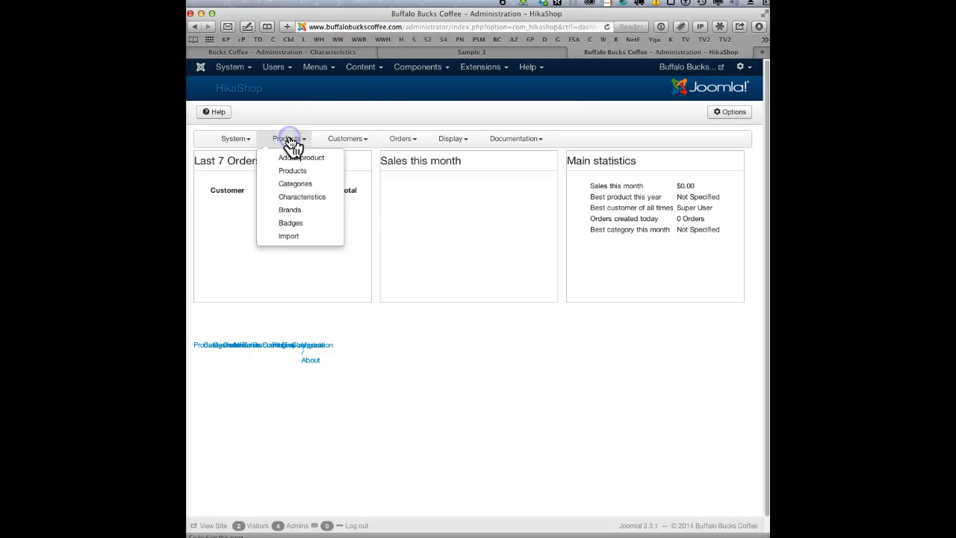
click(291, 197)
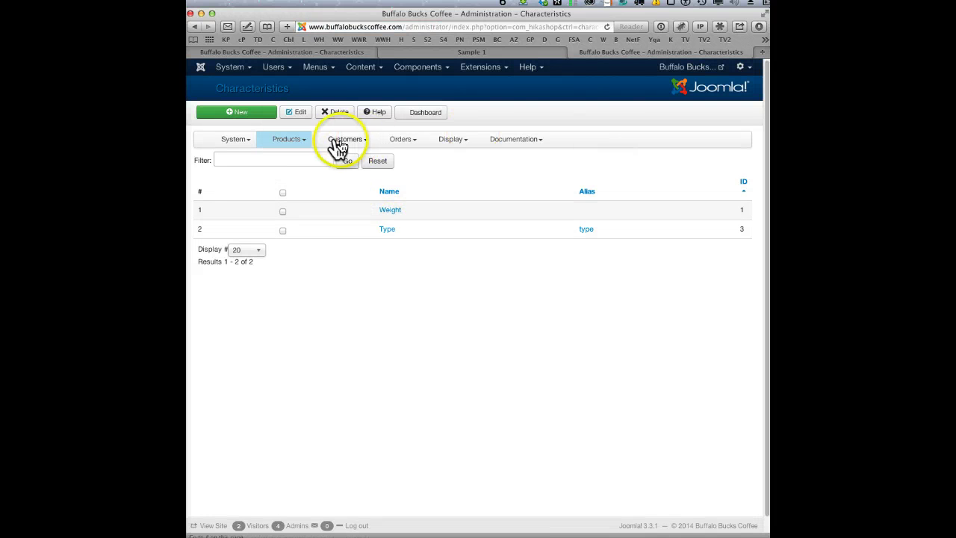
click(234, 114)
- Name the characteristic 'South American' with alias 'south-american', then save and close it
click(300, 164)
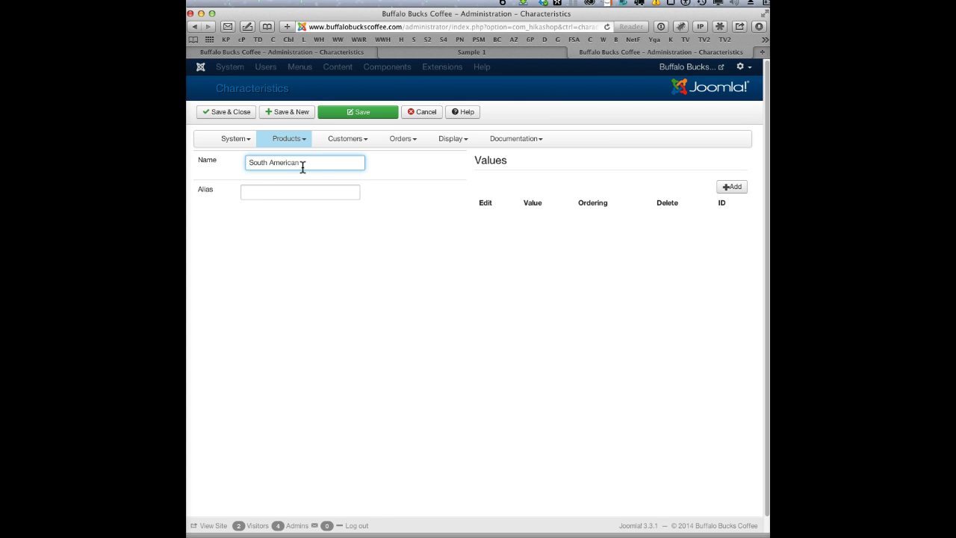
click(289, 188)
click(288, 189)
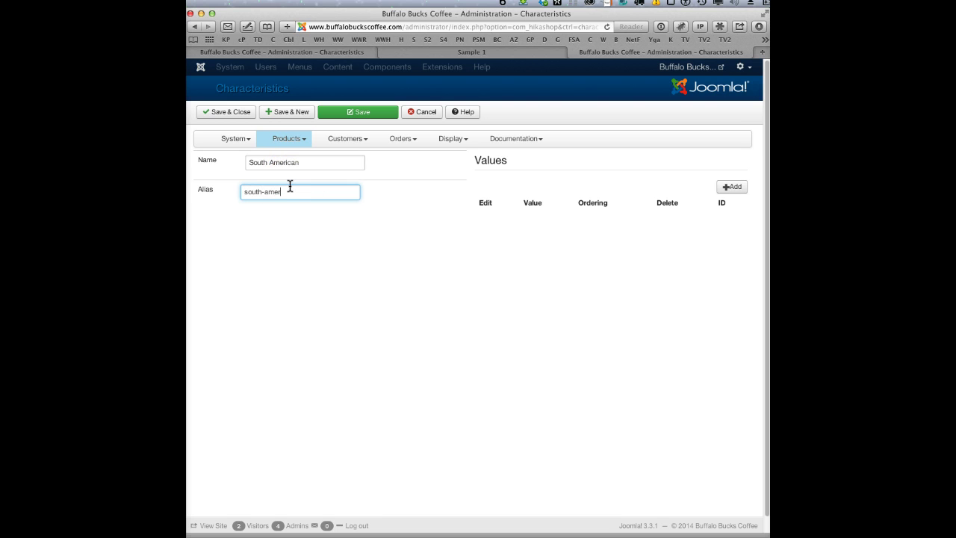
click(359, 118)
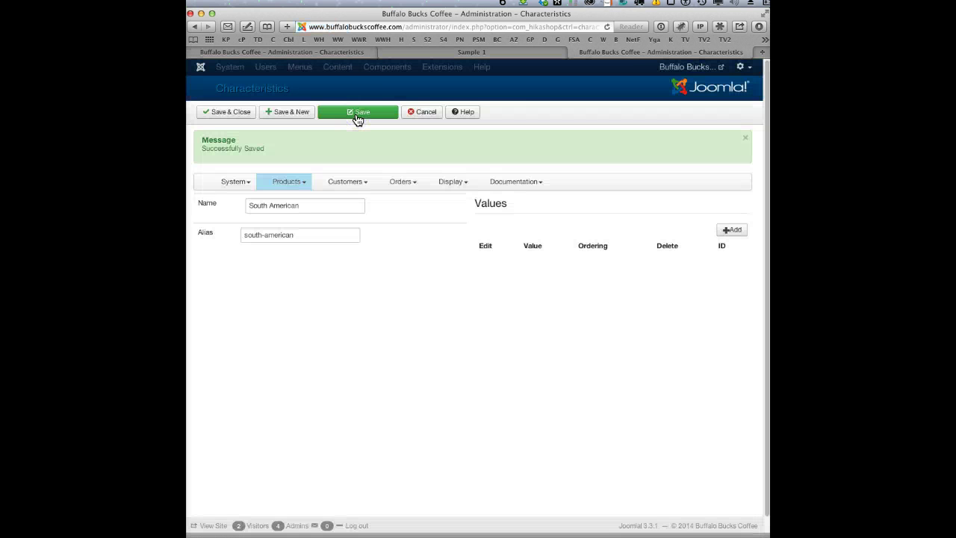
click(226, 114)
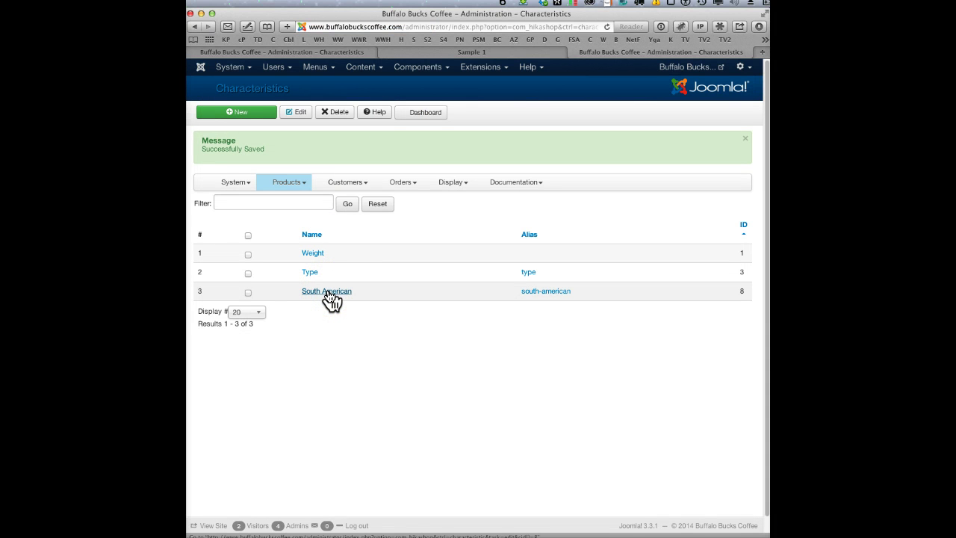
- Add the value Brazil to the South American characteristic
click(329, 294)
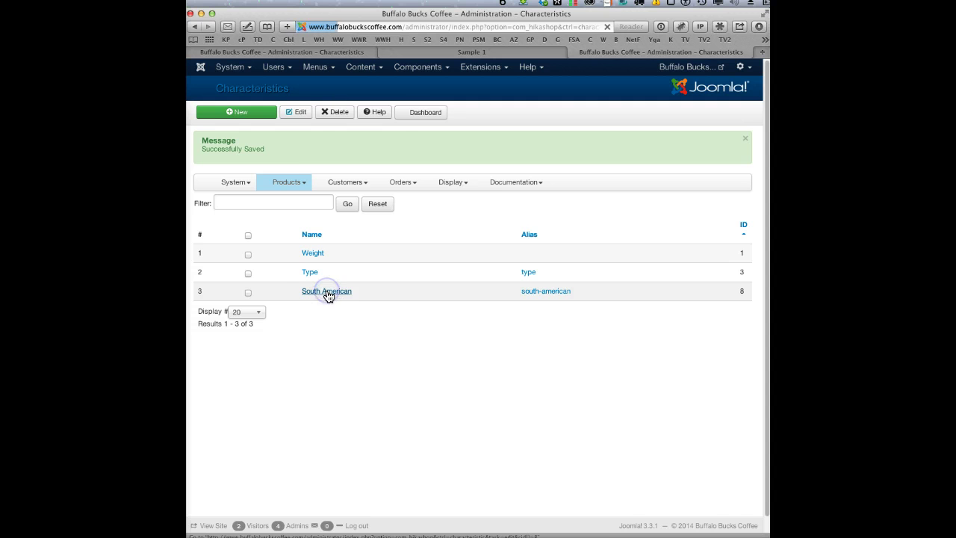
click(735, 187)
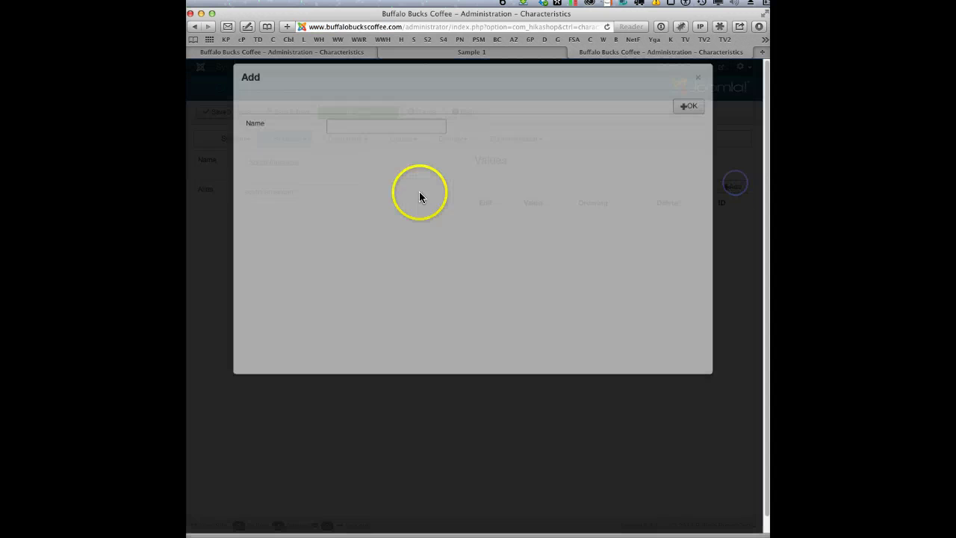
click(352, 167)
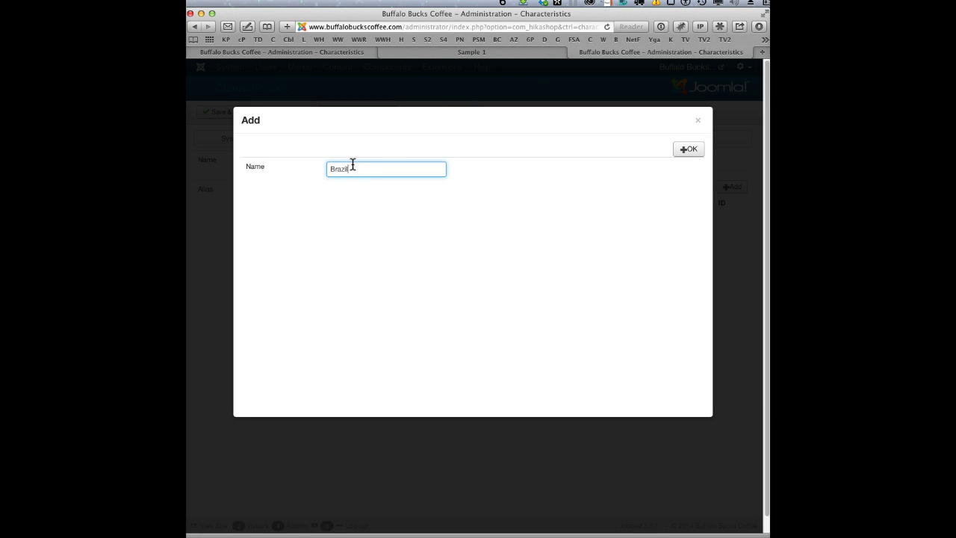
click(684, 150)
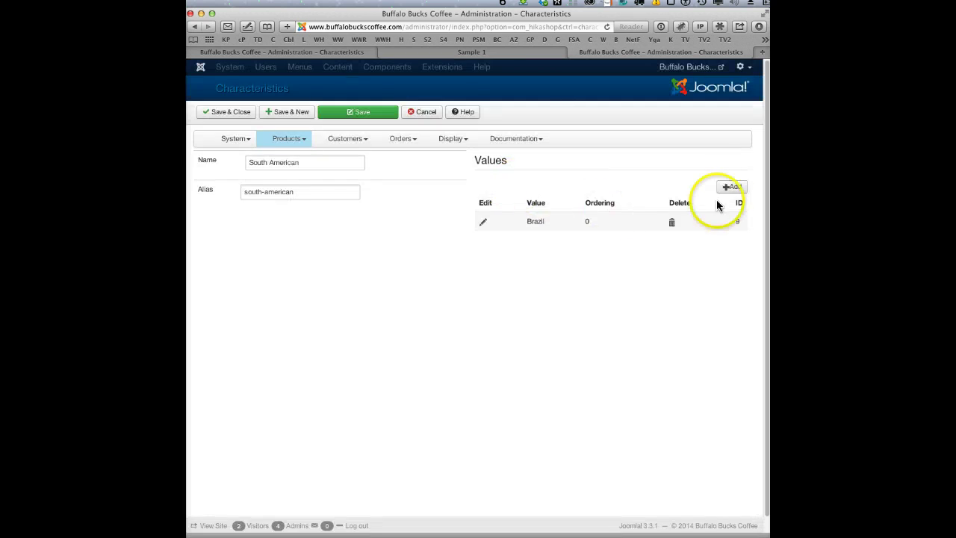
- Add the value Columbia, save the characteristic, and view the Sample 1 storefront page
click(735, 187)
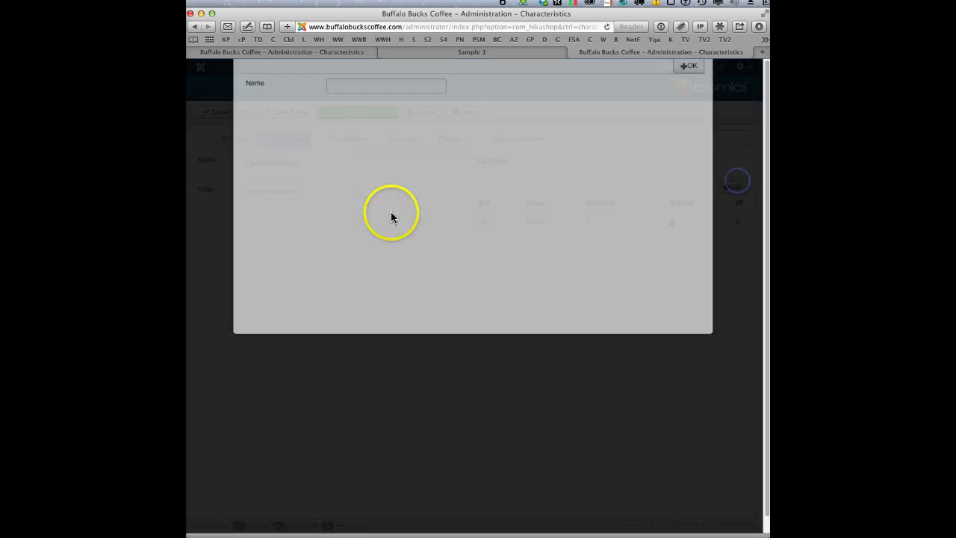
click(360, 168)
text(Columbia)
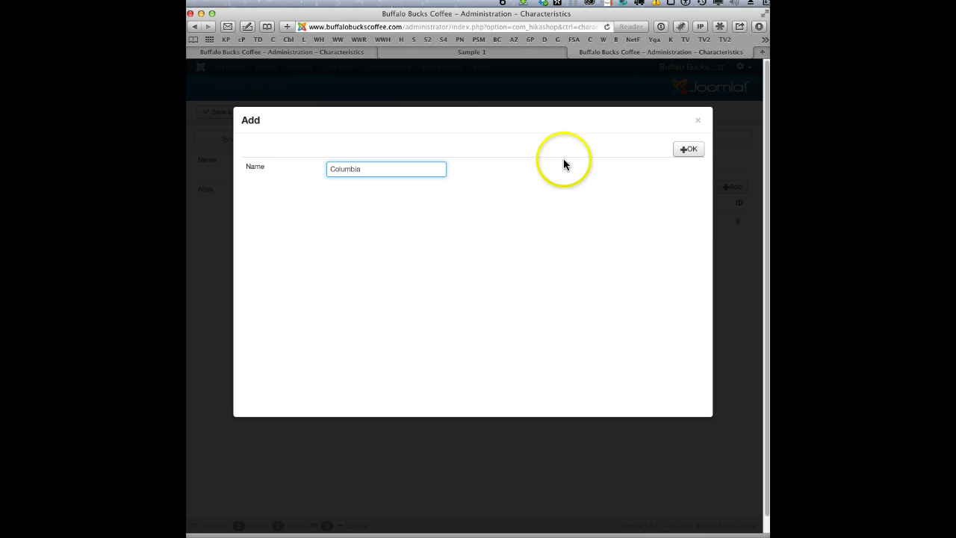
click(688, 149)
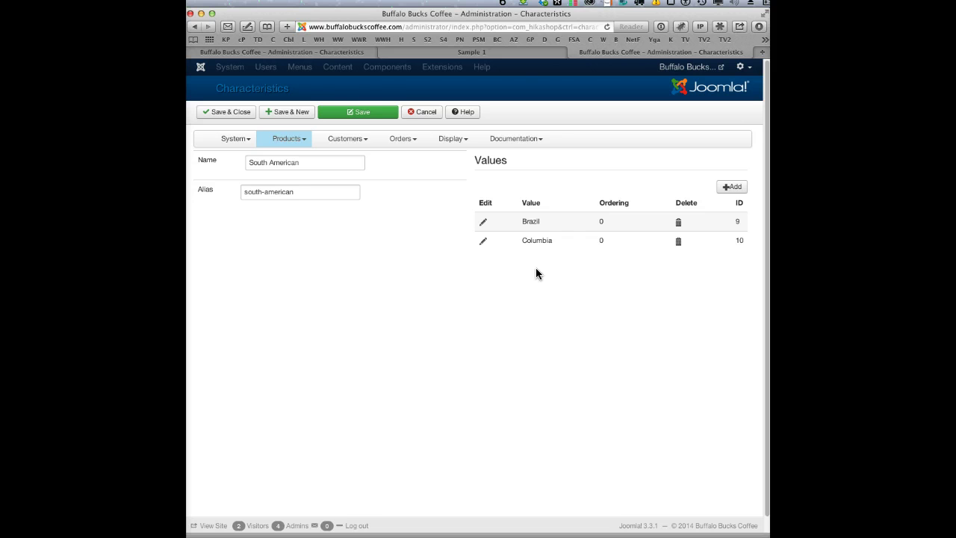
click(348, 112)
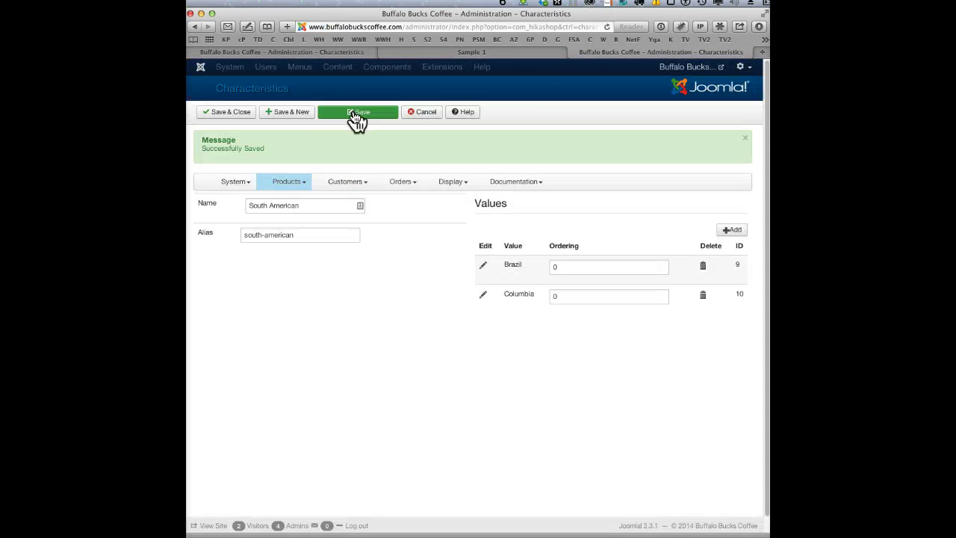
click(510, 50)
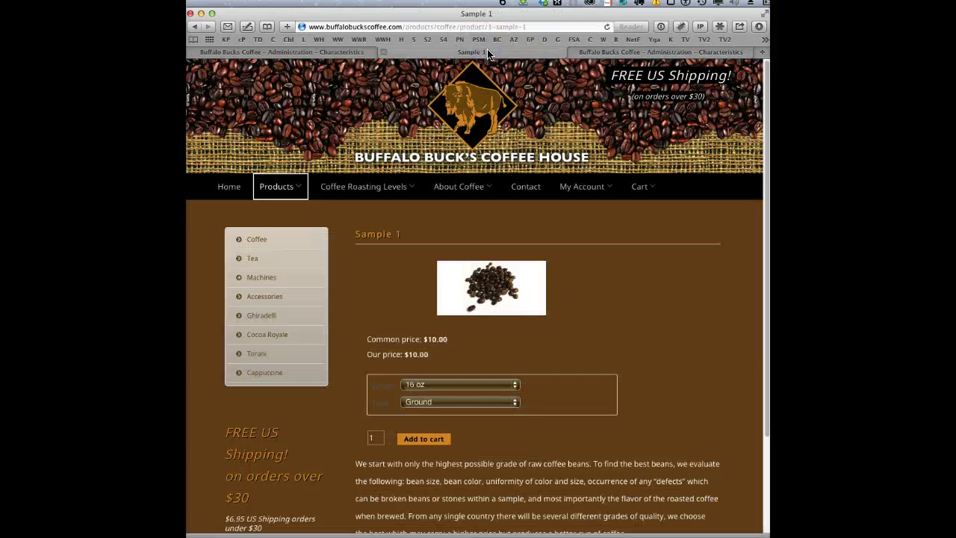
- Back in the administrator, save and close the Weight characteristic form
click(329, 52)
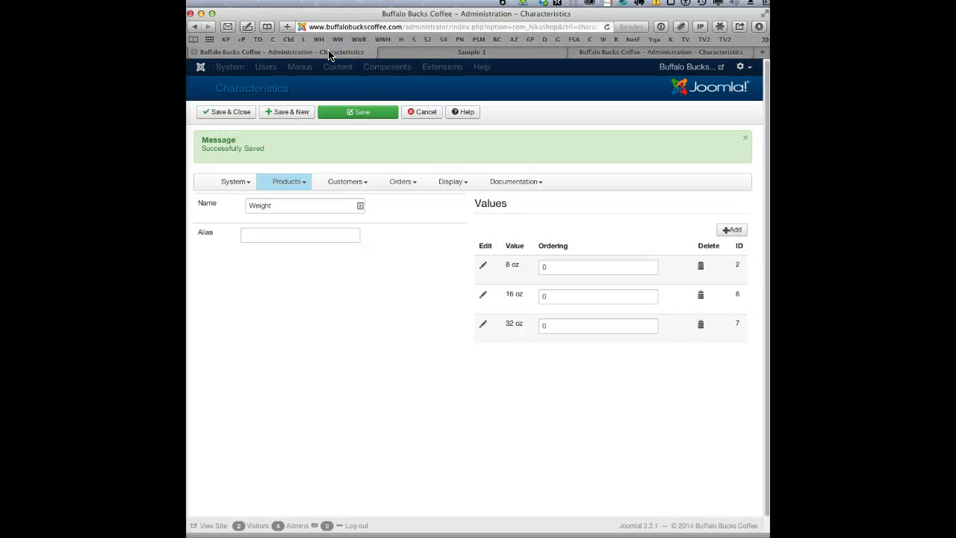
click(233, 112)
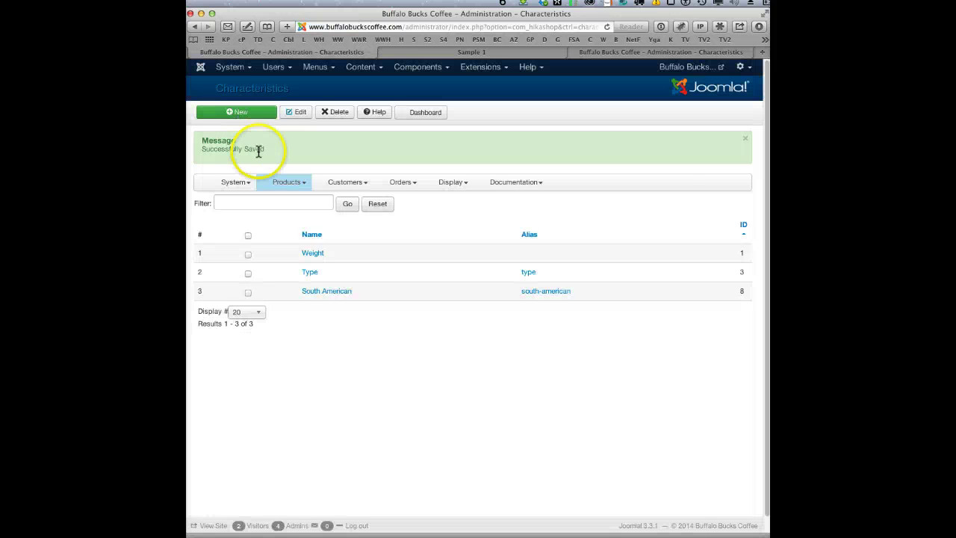